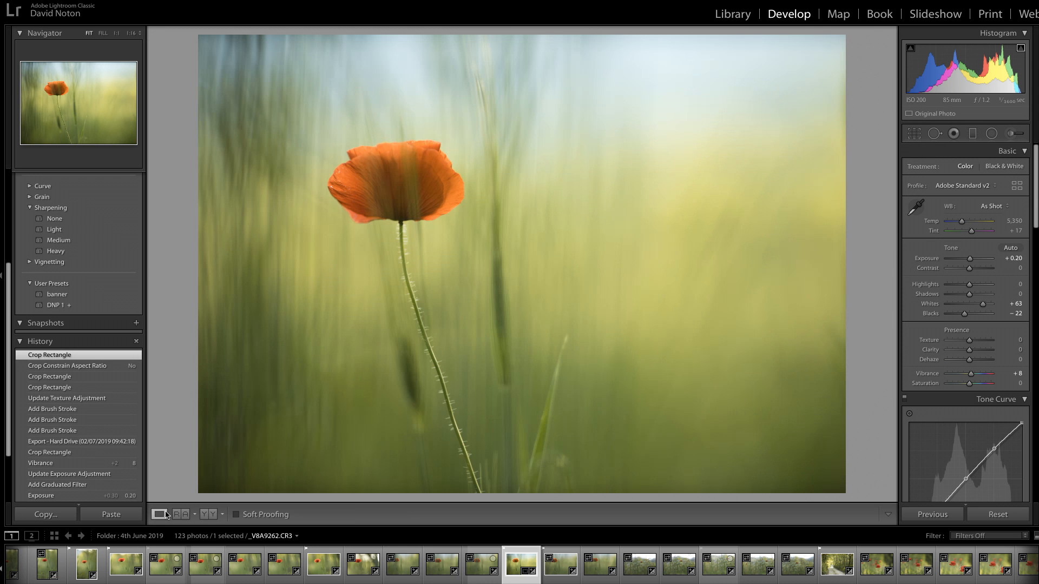
Revert the poppy photo to its original import state in the edit history.
{"action": "left_click", "coordinate": [158, 515]}
{"action": "scroll", "coordinate": [9, 393], "scroll_direction": "down", "scroll_amount": 3}
{"action": "left_click", "coordinate": [83, 474]}
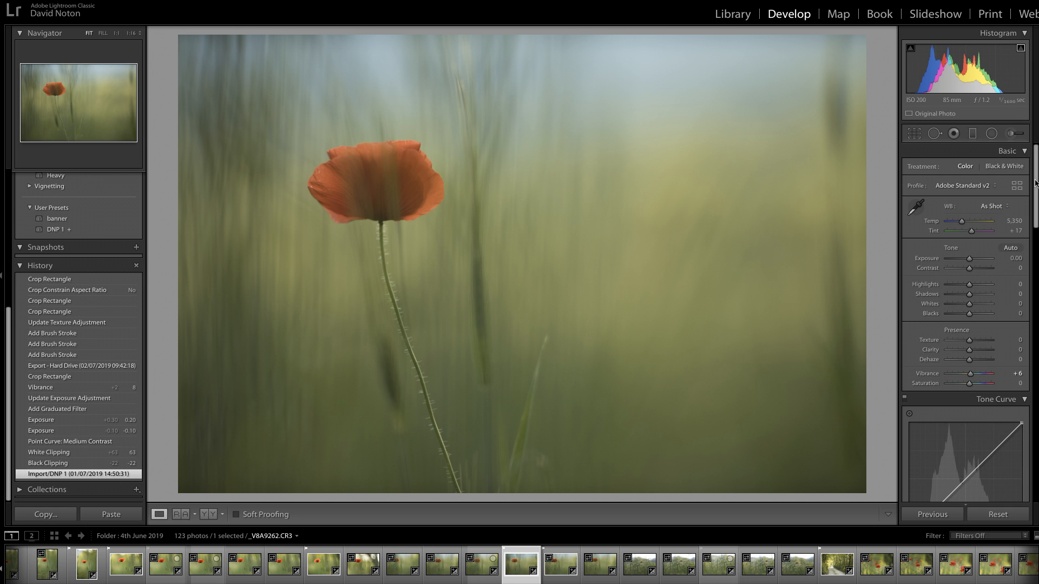
Review the photo's unedited Basic, Tone Curve and HSL settings, check it in the library grid, and return to developing it.
{"action": "scroll", "coordinate": [1035, 183], "scroll_direction": "down", "scroll_amount": 5}
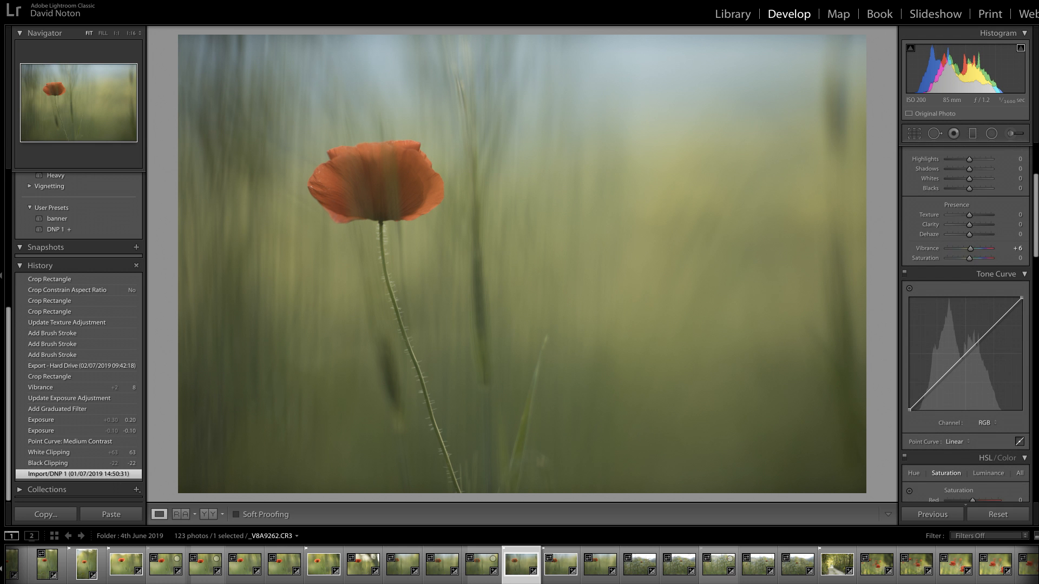
{"action": "scroll", "coordinate": [1035, 183], "scroll_direction": "down", "scroll_amount": 1}
{"action": "scroll", "coordinate": [1036, 227], "scroll_direction": "down", "scroll_amount": 3}
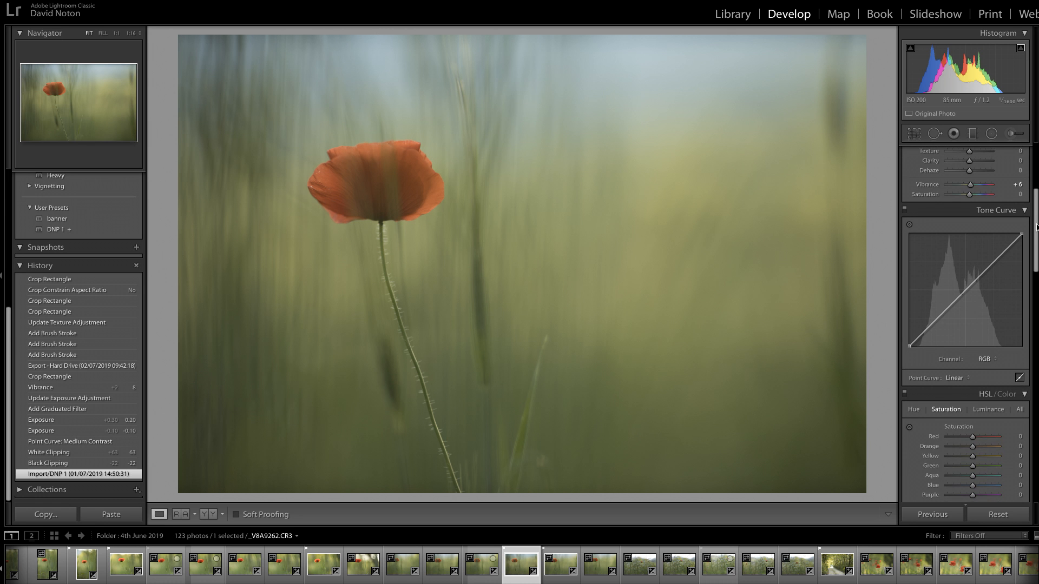
{"action": "scroll", "coordinate": [1037, 227], "scroll_direction": "up", "scroll_amount": 5}
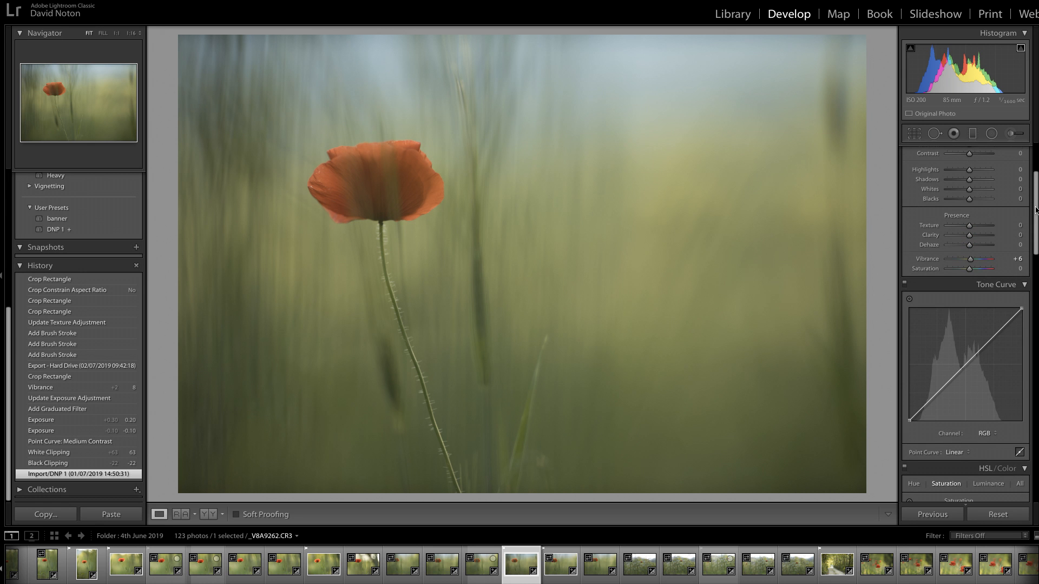
{"action": "scroll", "coordinate": [1035, 210], "scroll_direction": "up", "scroll_amount": 7}
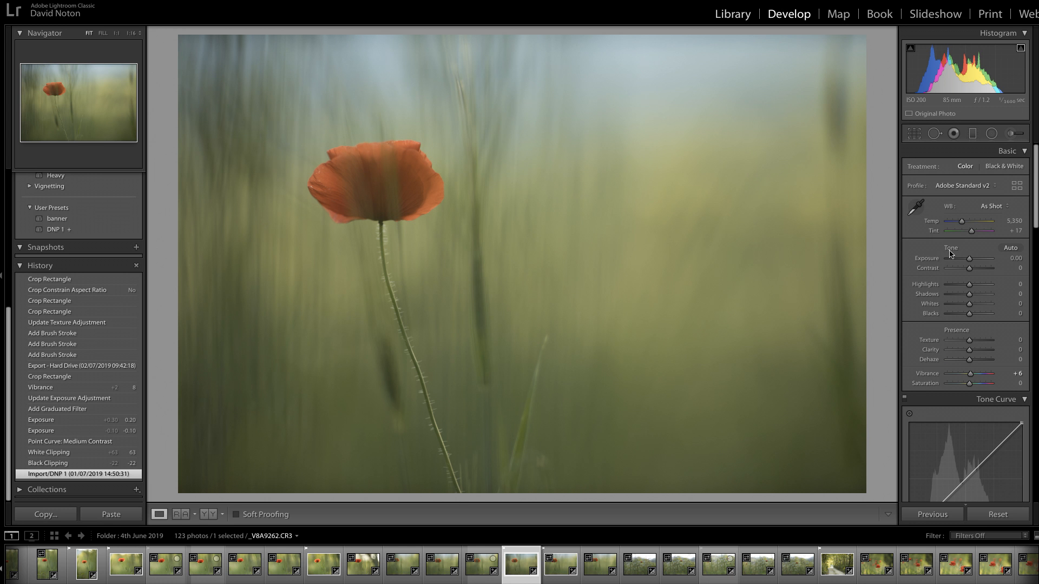
{"action": "key", "text": "g"}
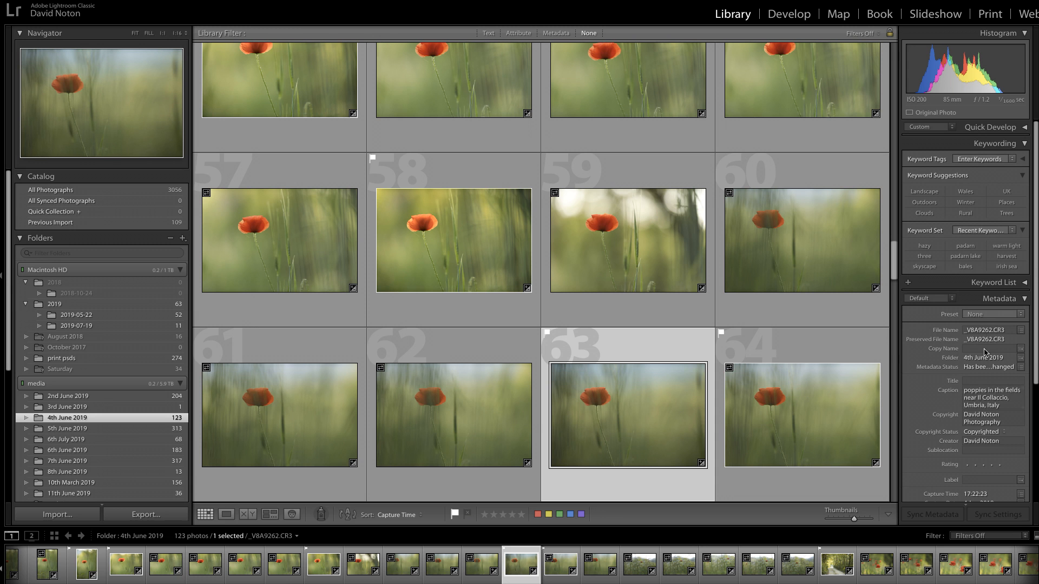
{"action": "left_click", "coordinate": [790, 17]}
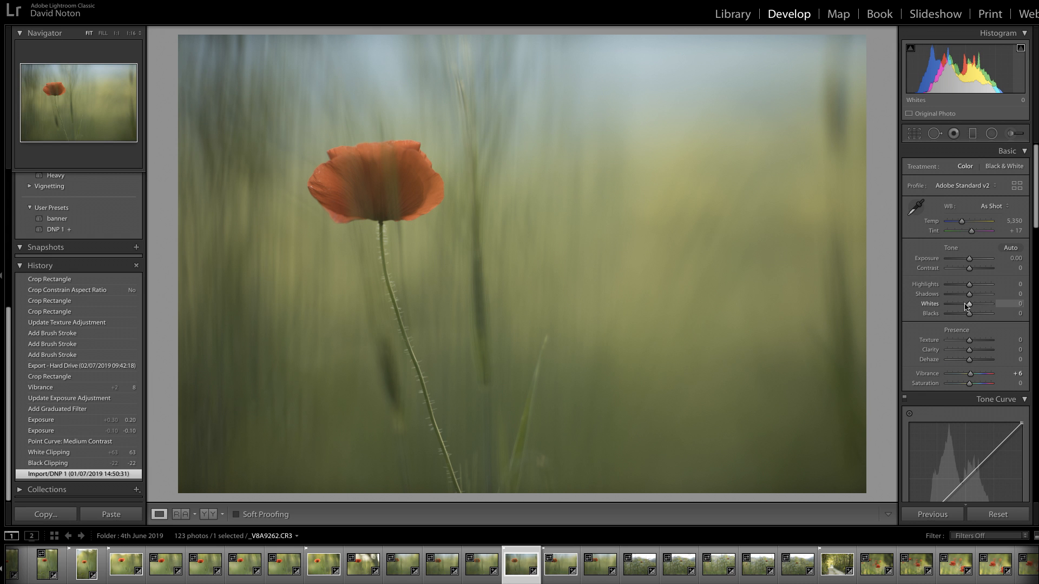
Set Blacks to -28 while previewing the shadow clipping.
{"action": "key", "text": "alt"}
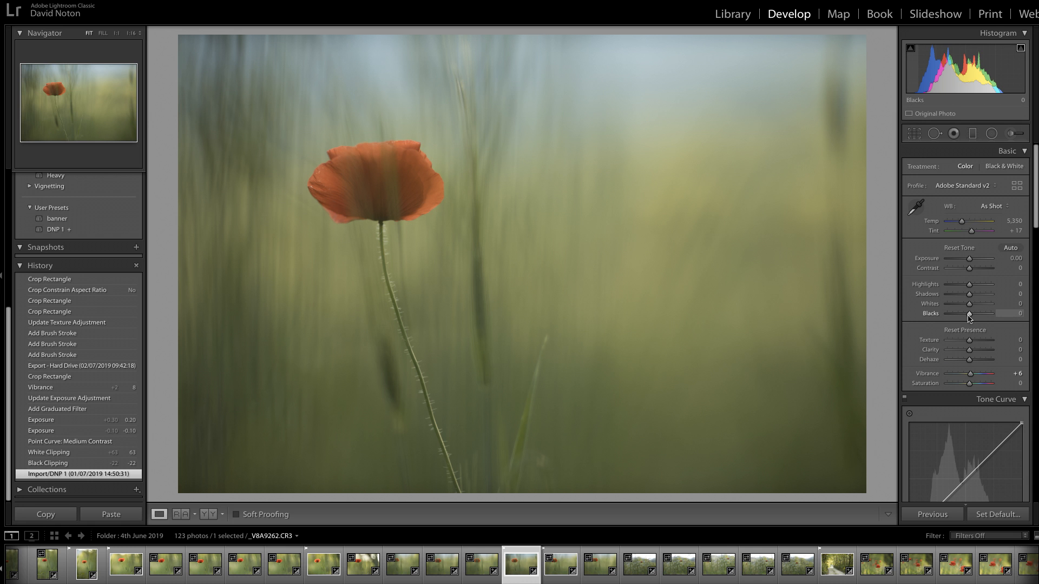
{"action": "left_click_drag", "start_coordinate": [969, 317], "coordinate": [963, 320]}
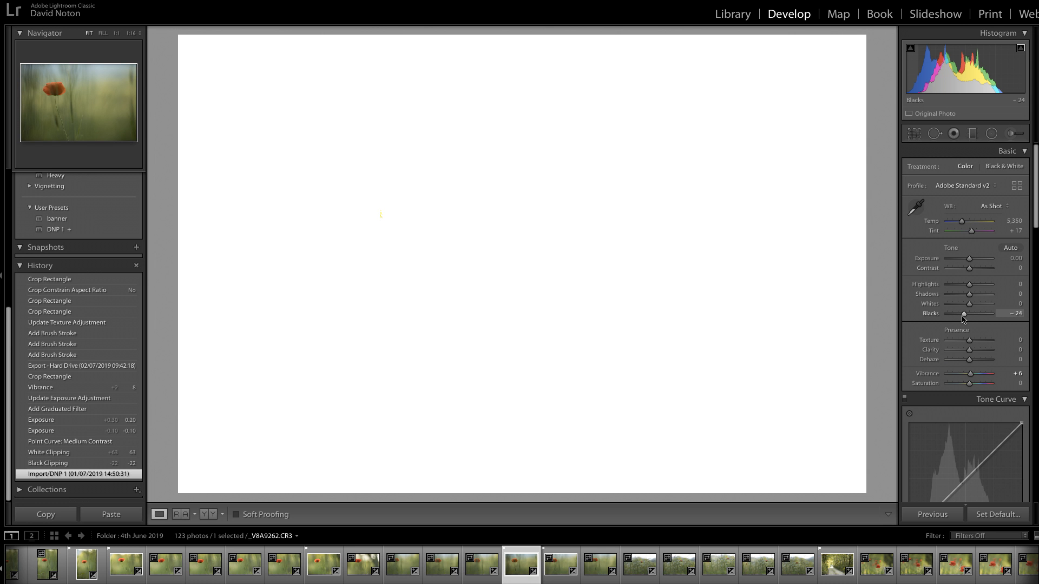
{"action": "left_click_drag", "start_coordinate": [963, 320], "coordinate": [962, 319]}
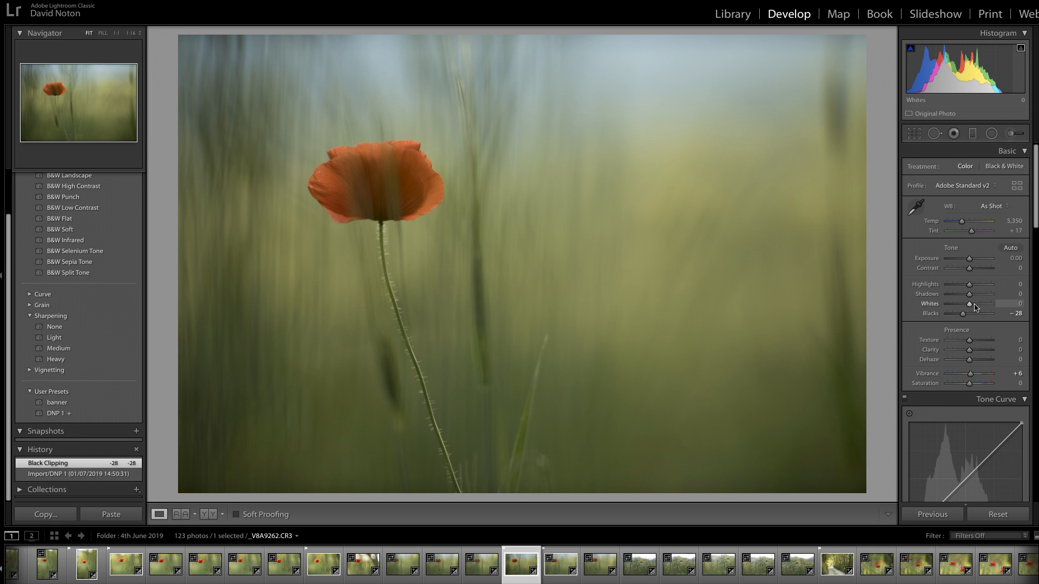
Set Whites to +66 while previewing the highlight clipping, and compare the photo before and after side by side.
{"action": "key", "text": "alt"}
{"action": "left_click_drag", "start_coordinate": [971, 308], "coordinate": [984, 309]}
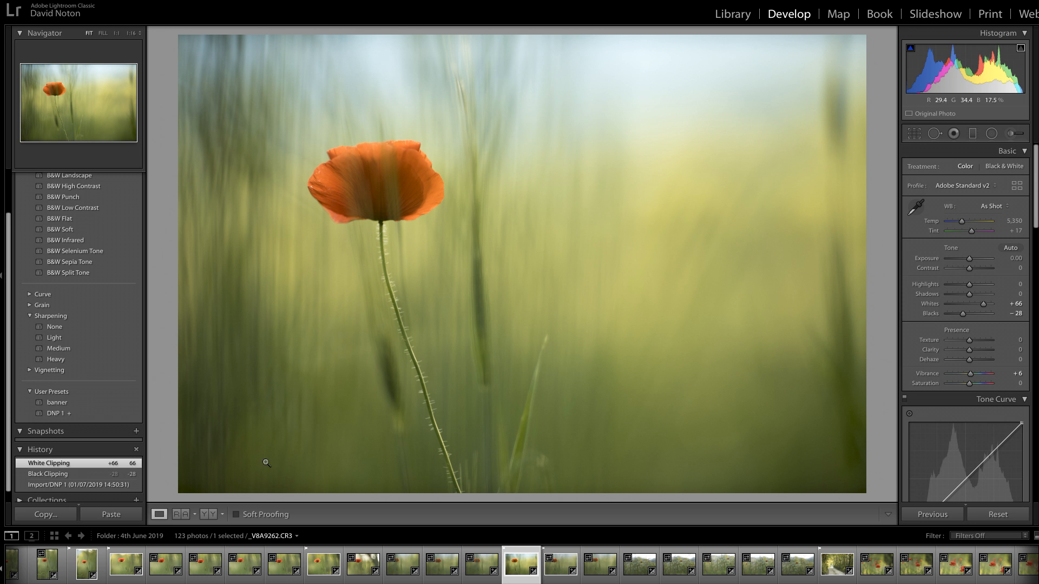
{"action": "left_click", "coordinate": [209, 515]}
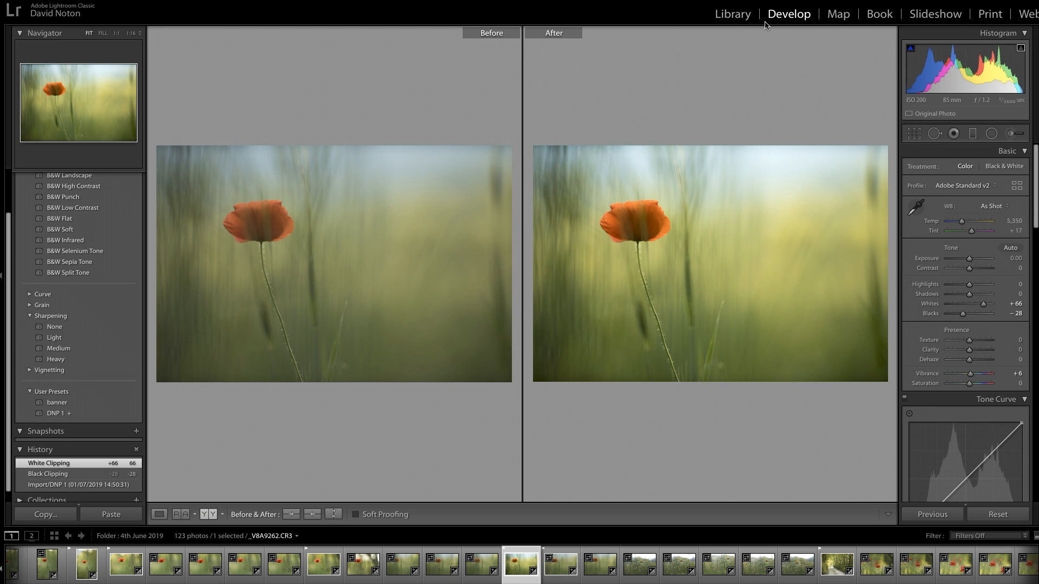
{"action": "left_click", "coordinate": [159, 515]}
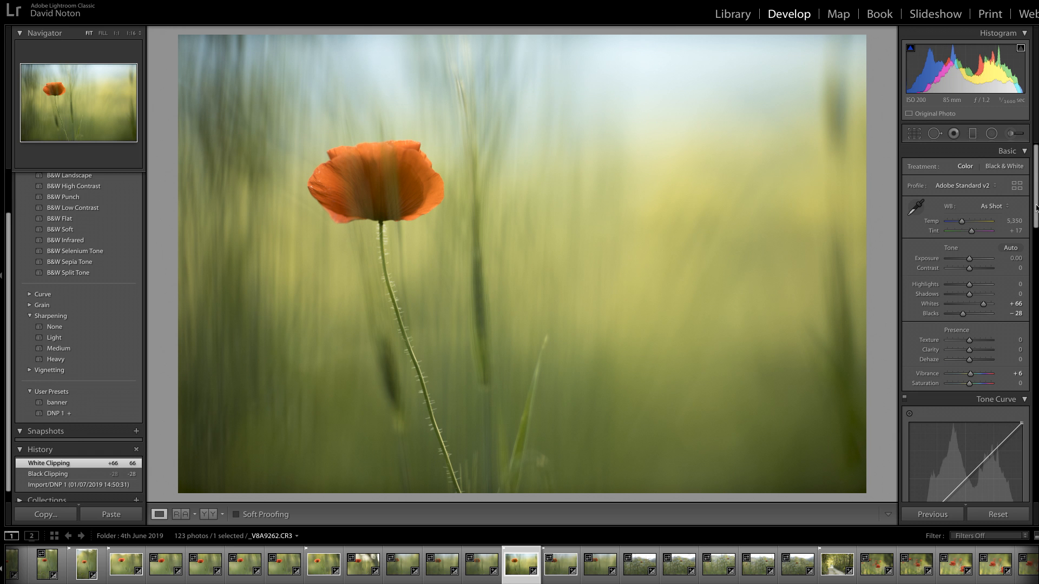
Apply the Medium Contrast point curve to the photo.
{"action": "scroll", "coordinate": [1036, 207], "scroll_direction": "down", "scroll_amount": 5}
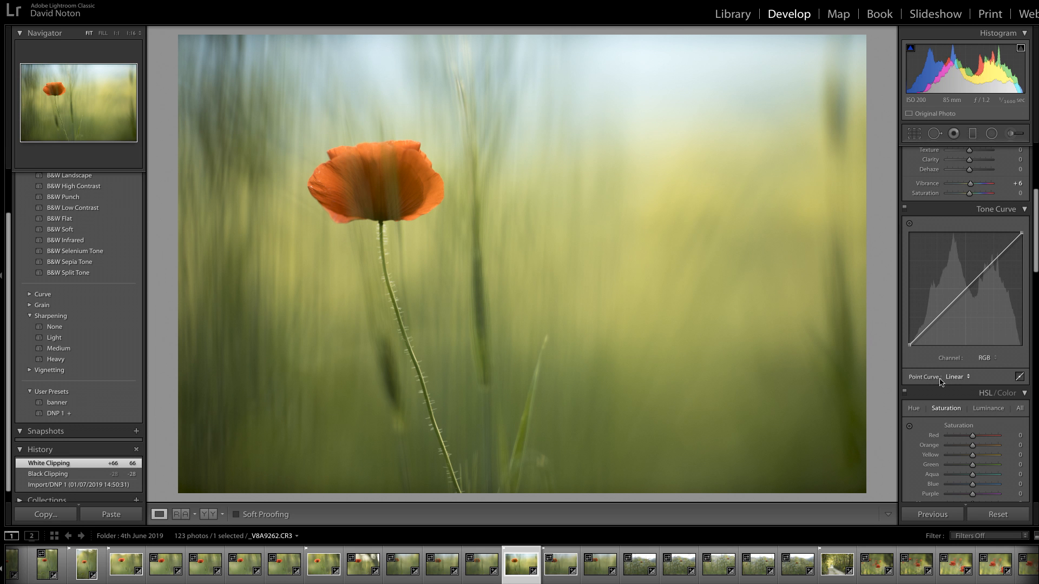
{"action": "left_click", "coordinate": [968, 378]}
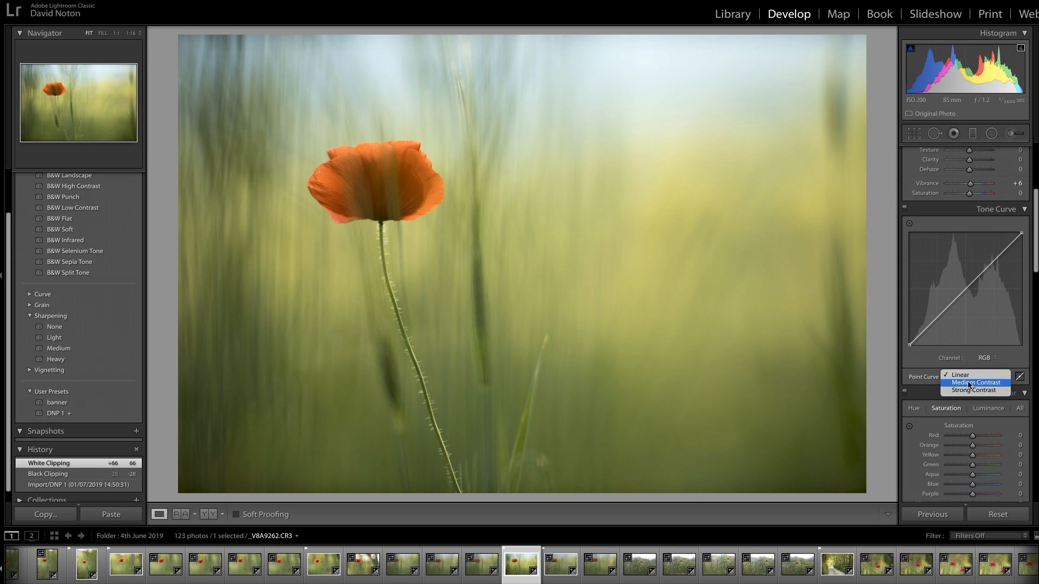
{"action": "left_click", "coordinate": [964, 383]}
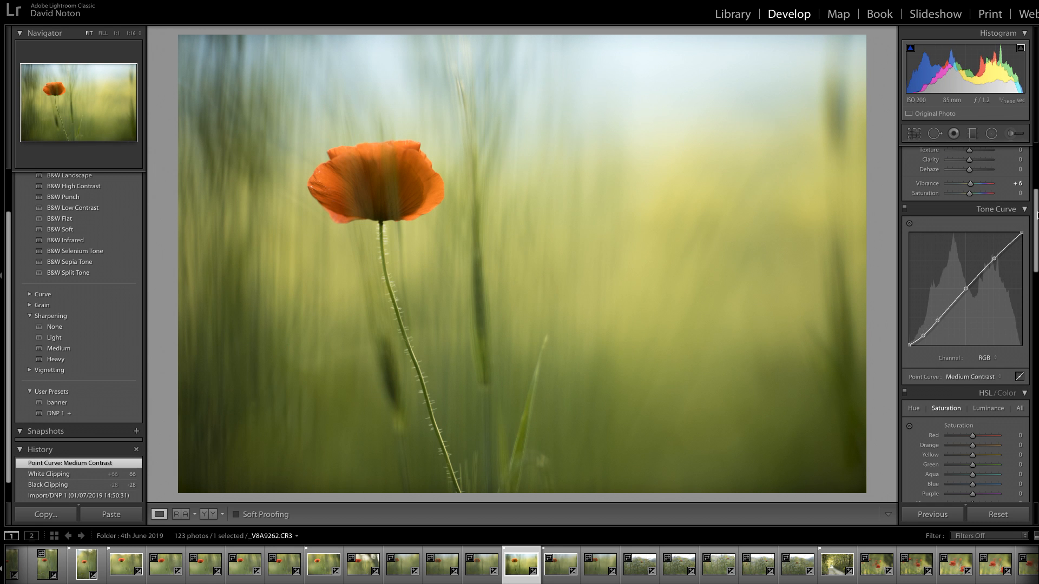
Raise the photo's overall exposure to +0.20.
{"action": "left_click_drag", "start_coordinate": [1034, 230], "coordinate": [1033, 162]}
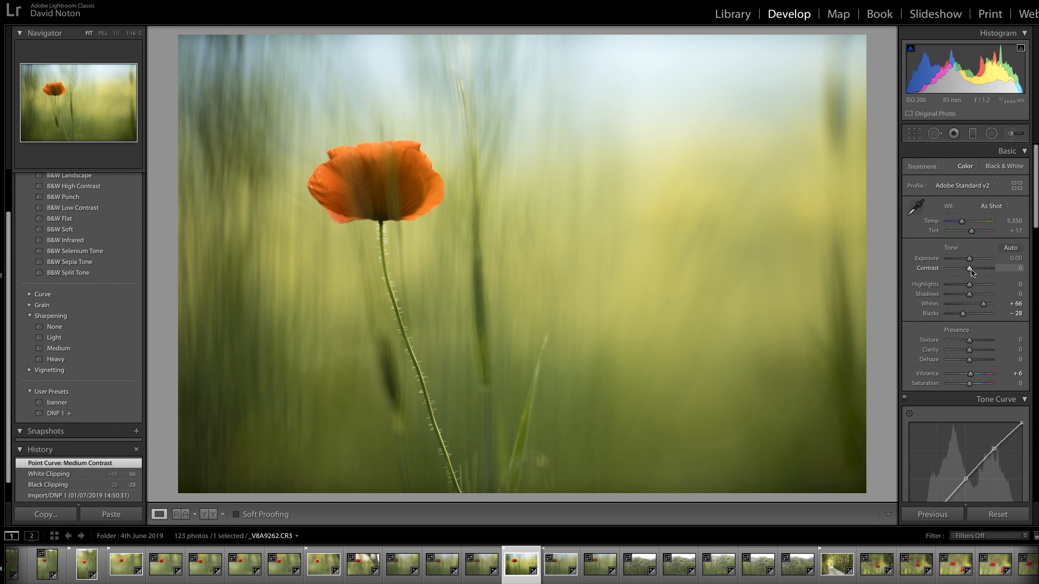
{"action": "left_click_drag", "start_coordinate": [968, 260], "coordinate": [970, 260]}
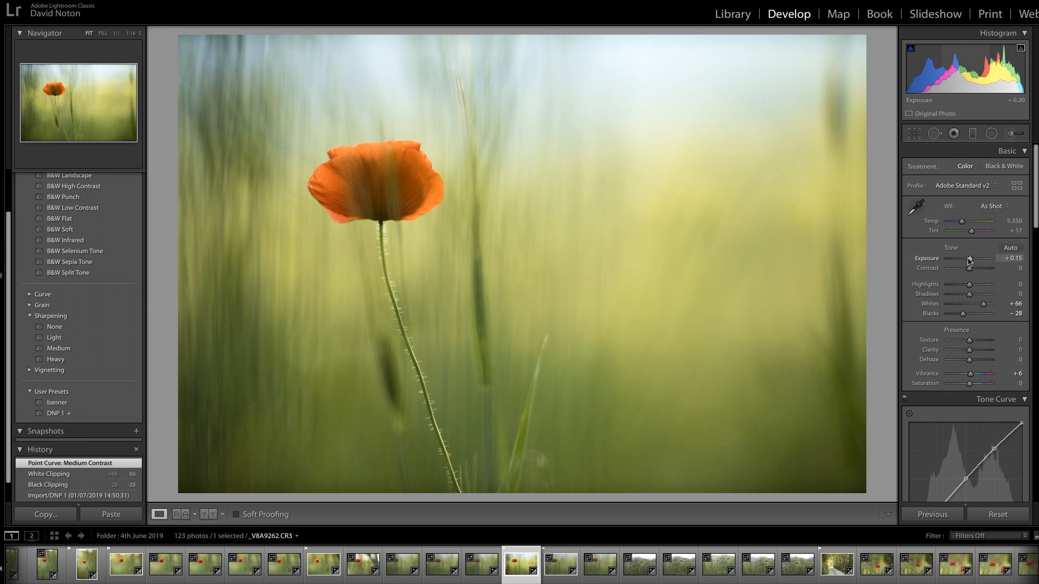
{"action": "double_click", "coordinate": [980, 261]}
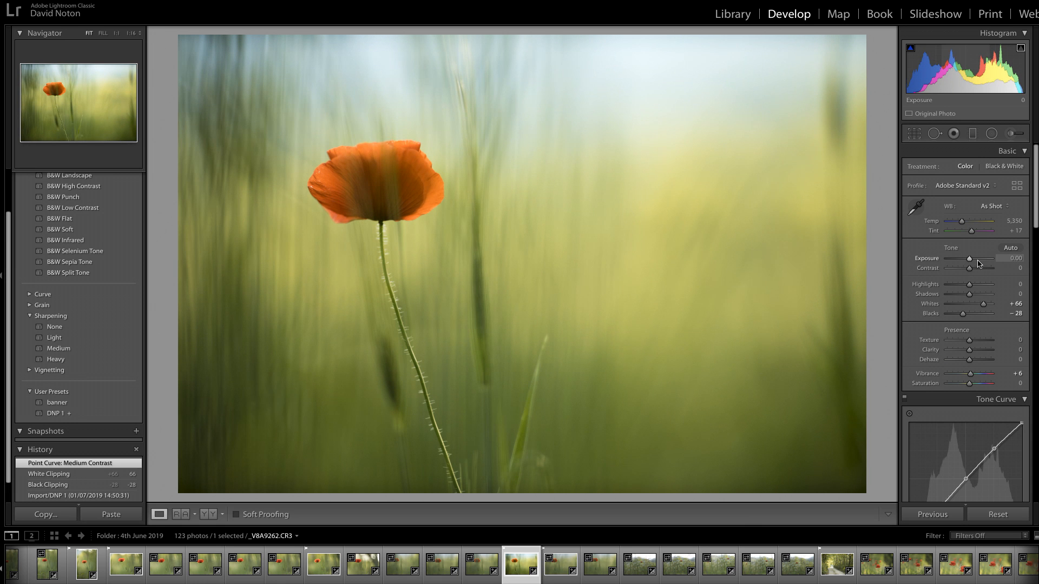
{"action": "left_click", "coordinate": [1015, 260]}
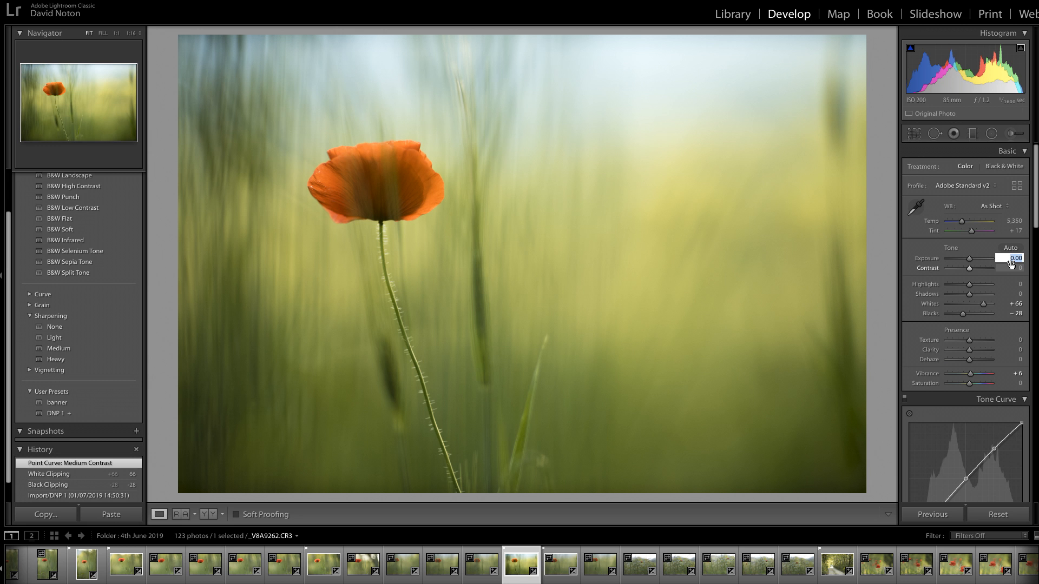
{"action": "key", "text": "Up"}
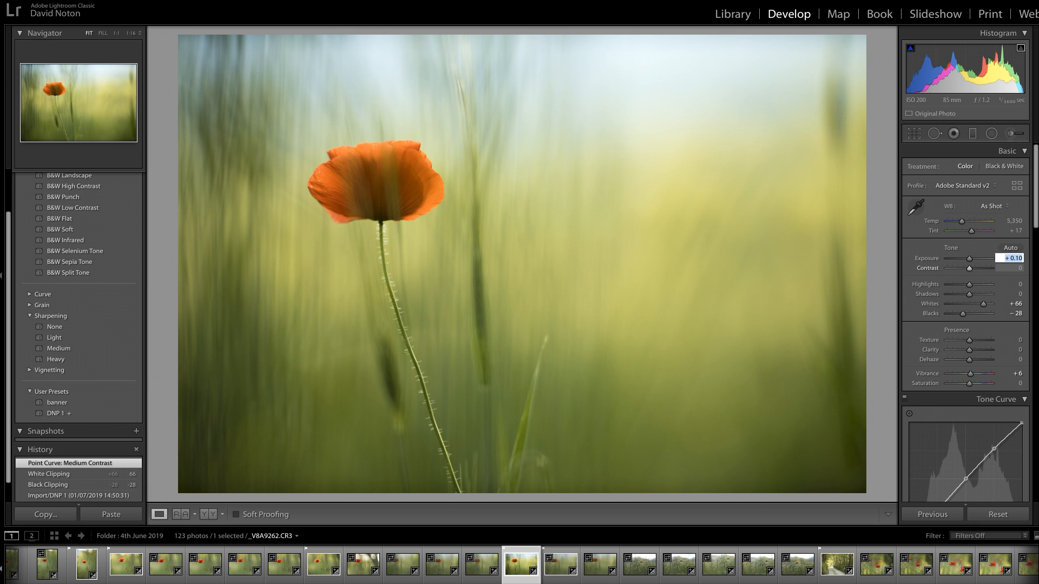
{"action": "key", "text": "Up"}
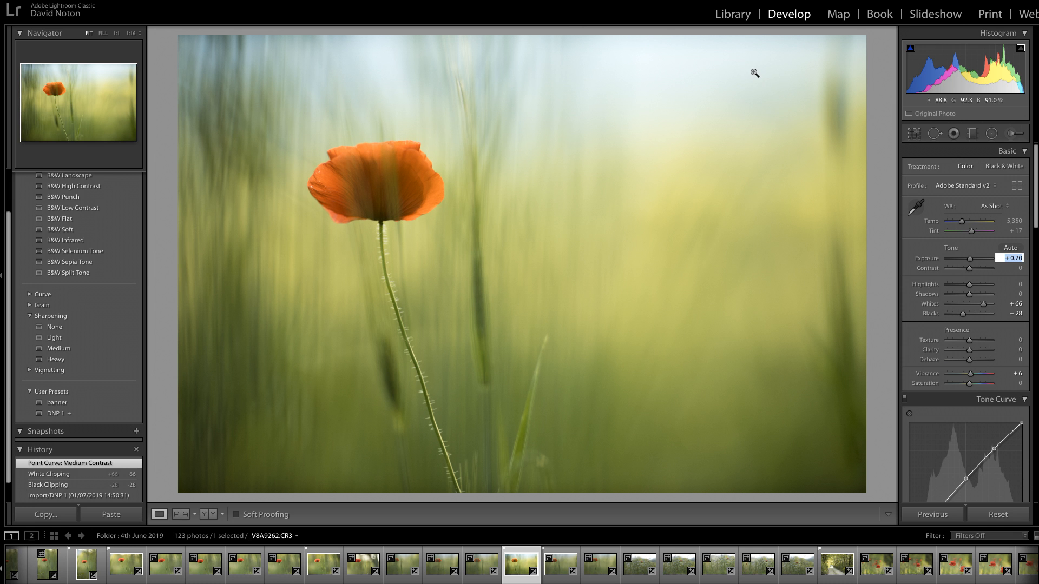
Add a level graduated filter over the sky, fading out at the middle of the poppy head, and show its mask overlay.
{"action": "left_click", "coordinate": [972, 136]}
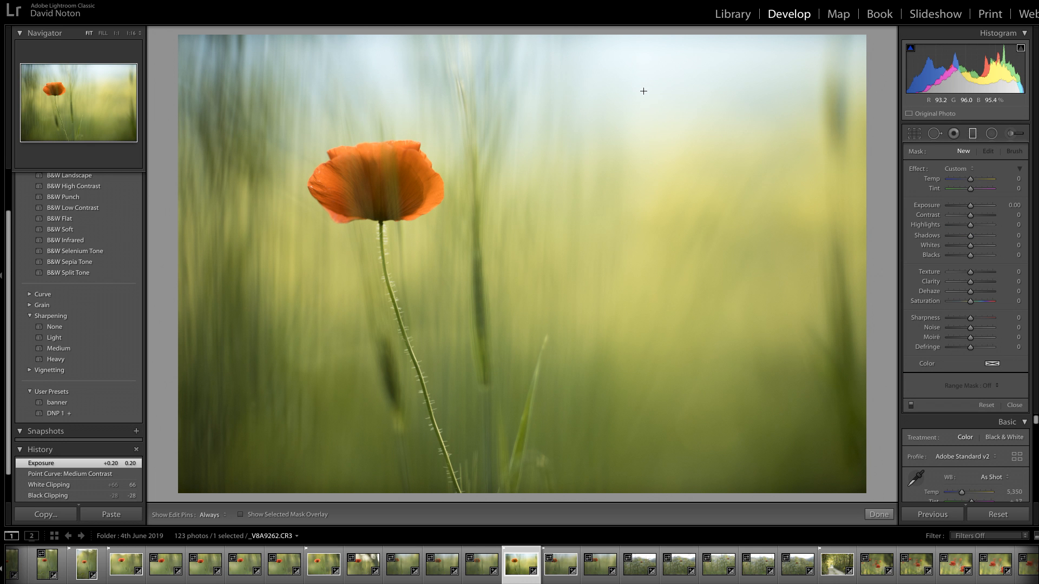
{"action": "key", "text": "shift"}
{"action": "left_click_drag", "start_coordinate": [633, 56], "coordinate": [662, 187]}
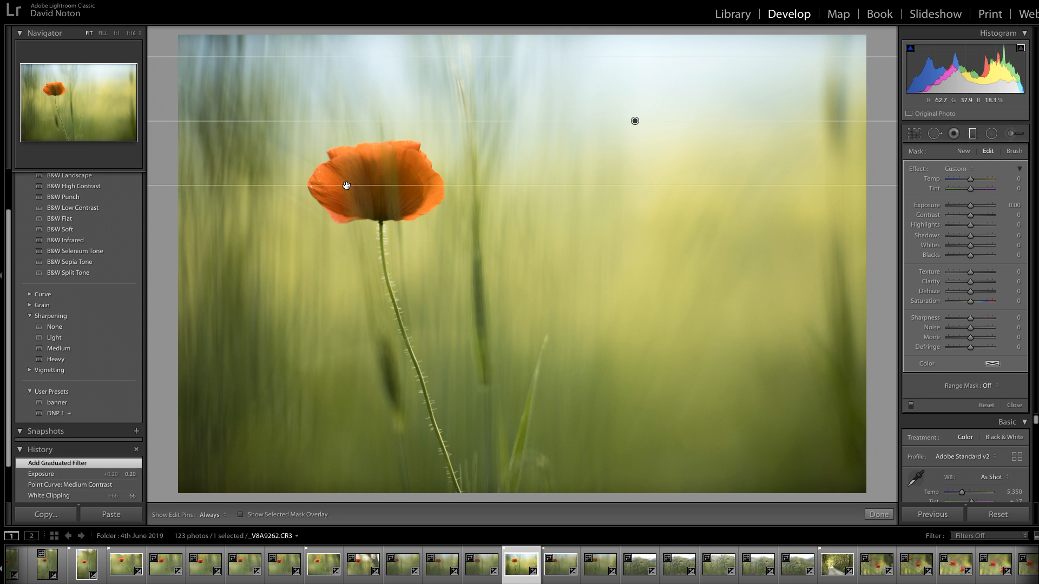
{"action": "left_click", "coordinate": [241, 515]}
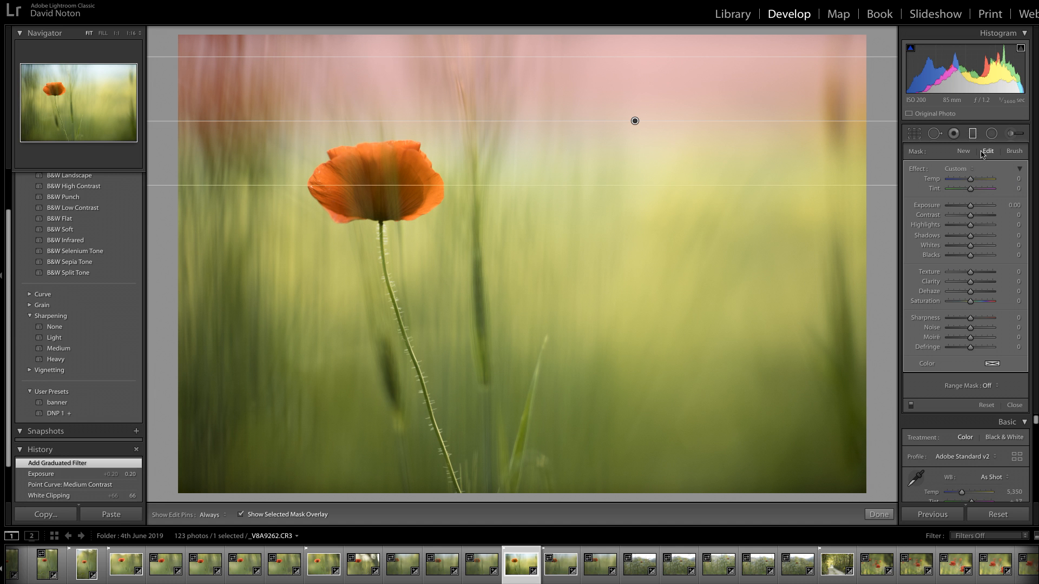
Erase the graduated filter's mask from the poppy's petals with a size 7 brush, and hide the mask overlay.
{"action": "left_click", "coordinate": [1014, 155]}
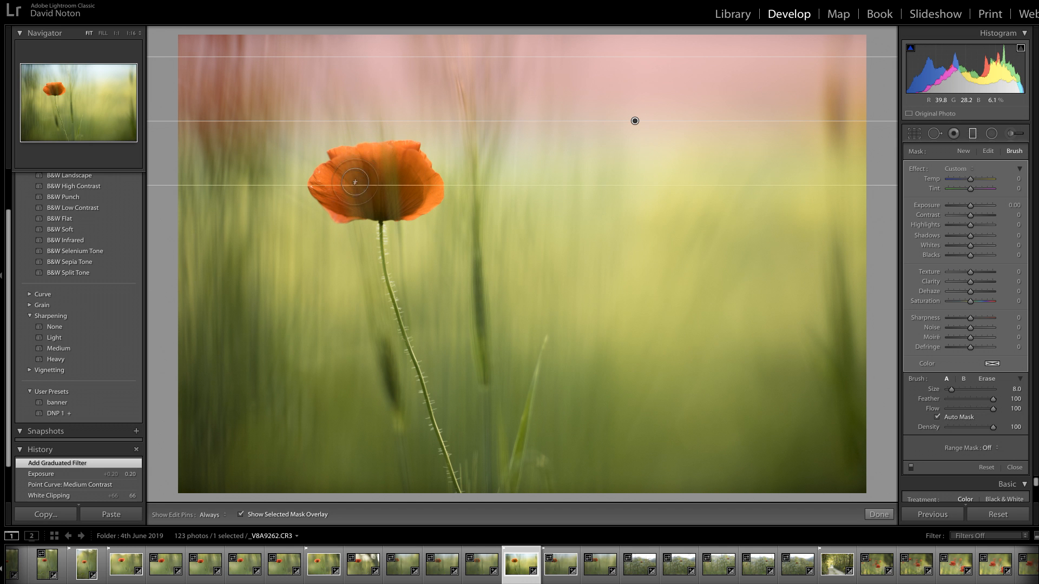
{"action": "left_click", "coordinate": [987, 380]}
{"action": "key", "text": "h"}
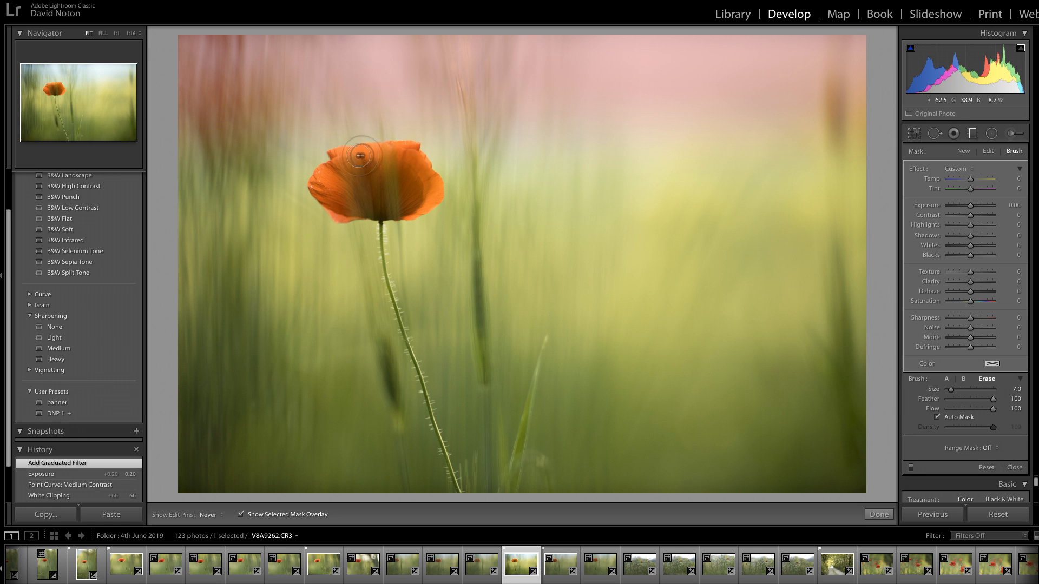
{"action": "mouse_move", "coordinate": [400, 155]}
{"action": "left_mouse_down"}
{"action": "mouse_move", "coordinate": [429, 196]}
{"action": "mouse_move", "coordinate": [393, 172]}
{"action": "mouse_move", "coordinate": [365, 175]}
{"action": "mouse_move", "coordinate": [379, 188]}
{"action": "mouse_move", "coordinate": [366, 169]}
{"action": "mouse_move", "coordinate": [348, 182]}
{"action": "mouse_move", "coordinate": [371, 194]}
{"action": "mouse_move", "coordinate": [342, 183]}
{"action": "mouse_move", "coordinate": [344, 200]}
{"action": "mouse_move", "coordinate": [361, 198]}
{"action": "mouse_move", "coordinate": [338, 199]}
{"action": "mouse_move", "coordinate": [410, 201]}
{"action": "mouse_move", "coordinate": [428, 195]}
{"action": "mouse_move", "coordinate": [398, 155]}
{"action": "mouse_move", "coordinate": [344, 160]}
{"action": "mouse_move", "coordinate": [408, 154]}
{"action": "mouse_move", "coordinate": [420, 197]}
{"action": "mouse_move", "coordinate": [347, 205]}
{"action": "mouse_move", "coordinate": [326, 187]}
{"action": "mouse_move", "coordinate": [338, 165]}
{"action": "mouse_move", "coordinate": [400, 156]}
{"action": "mouse_move", "coordinate": [426, 188]}
{"action": "mouse_move", "coordinate": [387, 168]}
{"action": "left_mouse_up"}
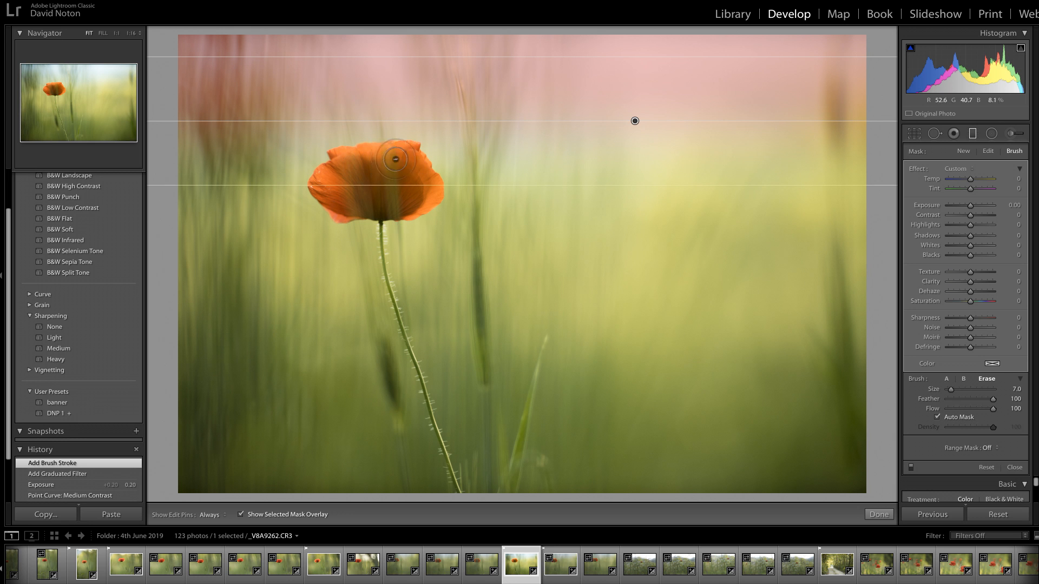
{"action": "key", "text": "h"}
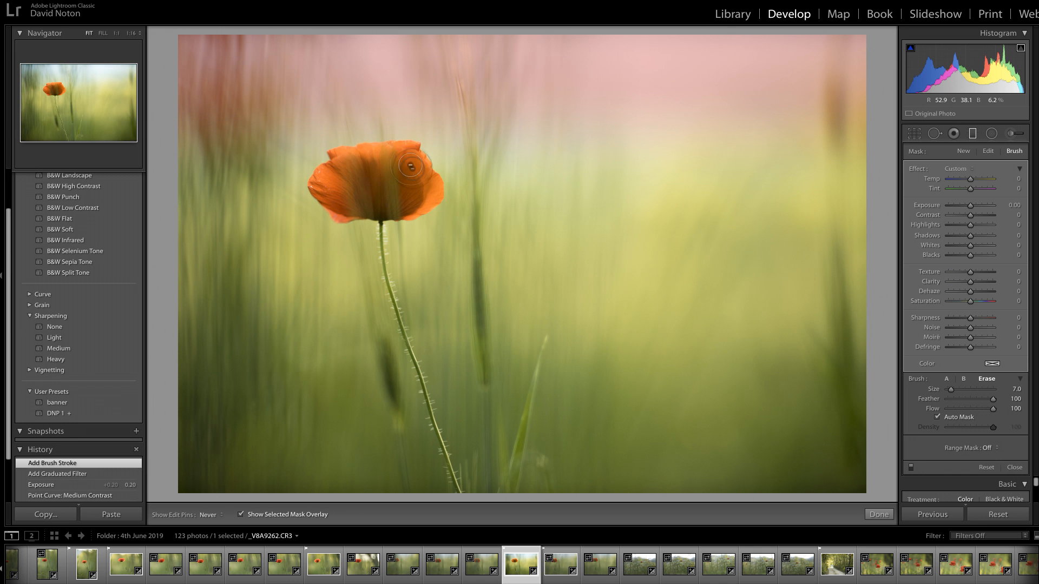
{"action": "mouse_move", "coordinate": [423, 189]}
{"action": "left_mouse_down"}
{"action": "mouse_move", "coordinate": [414, 203]}
{"action": "mouse_move", "coordinate": [371, 208]}
{"action": "mouse_move", "coordinate": [367, 232]}
{"action": "left_mouse_up"}
{"action": "key", "text": "h"}
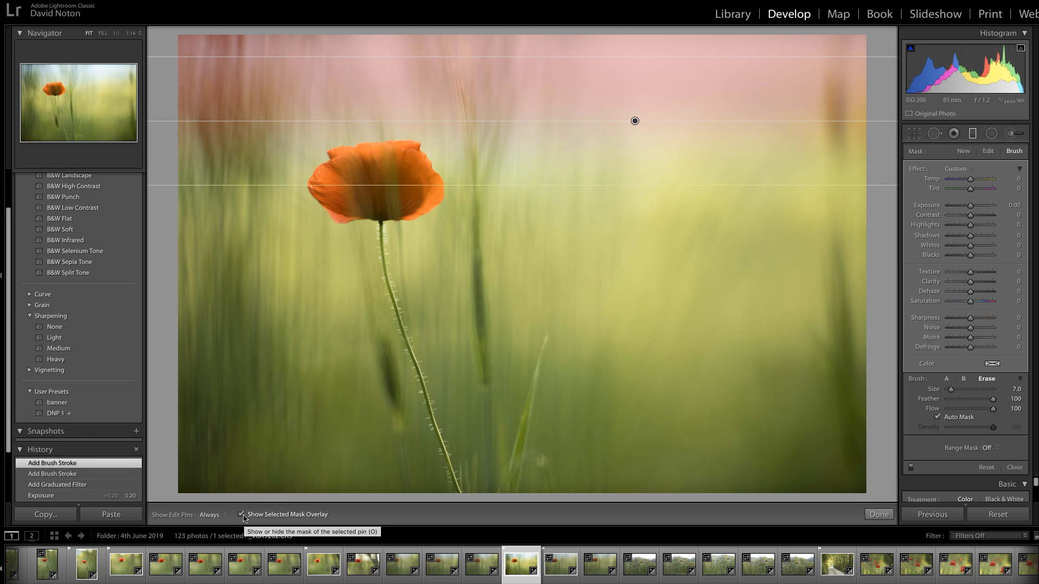
{"action": "left_click", "coordinate": [242, 515]}
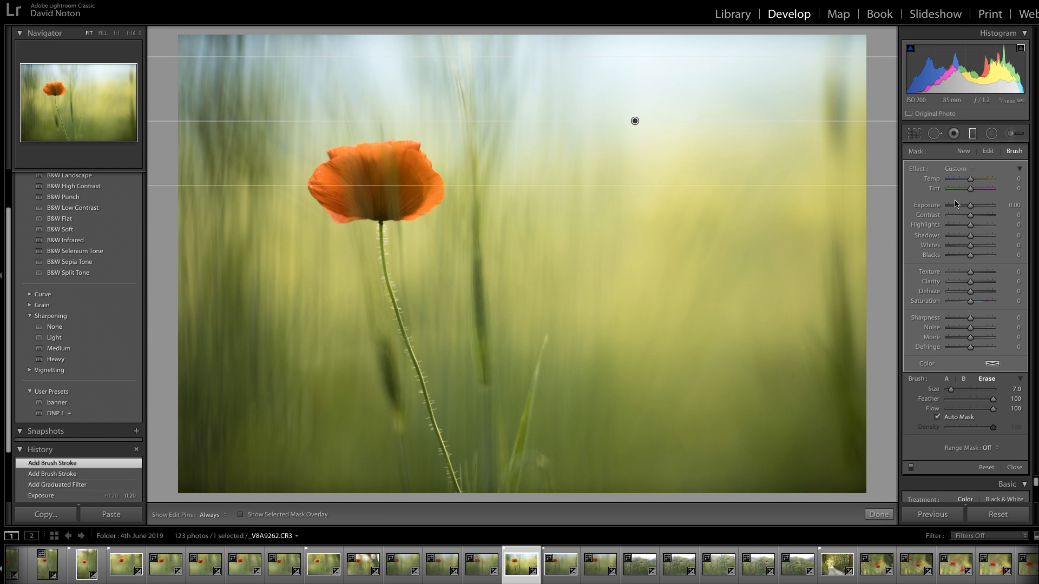
Set the graduated filter's exposure to -0.29 to darken the sky.
{"action": "left_click_drag", "start_coordinate": [970, 207], "coordinate": [969, 207]}
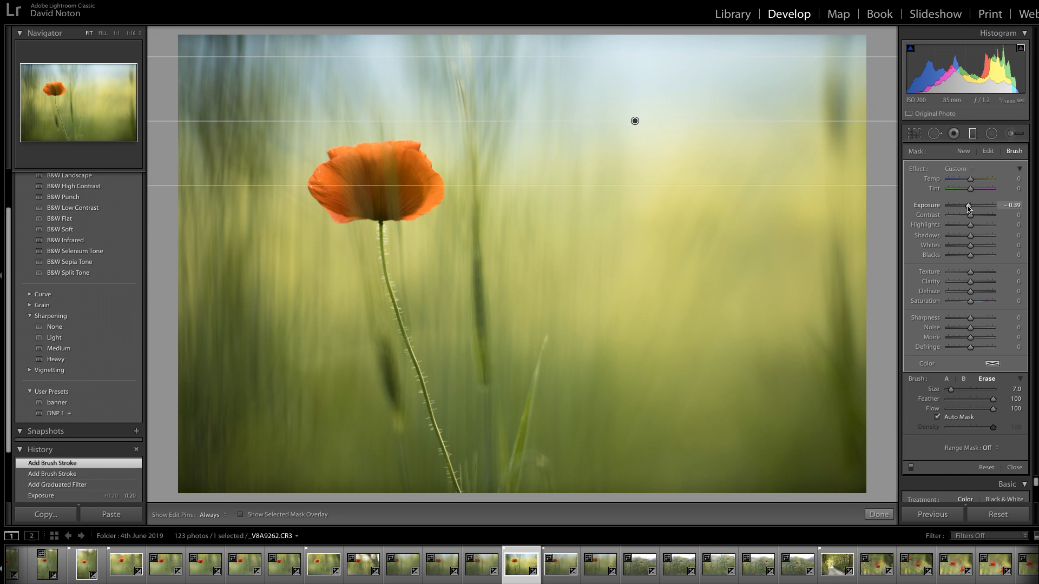
{"action": "left_click_drag", "start_coordinate": [968, 208], "coordinate": [969, 208]}
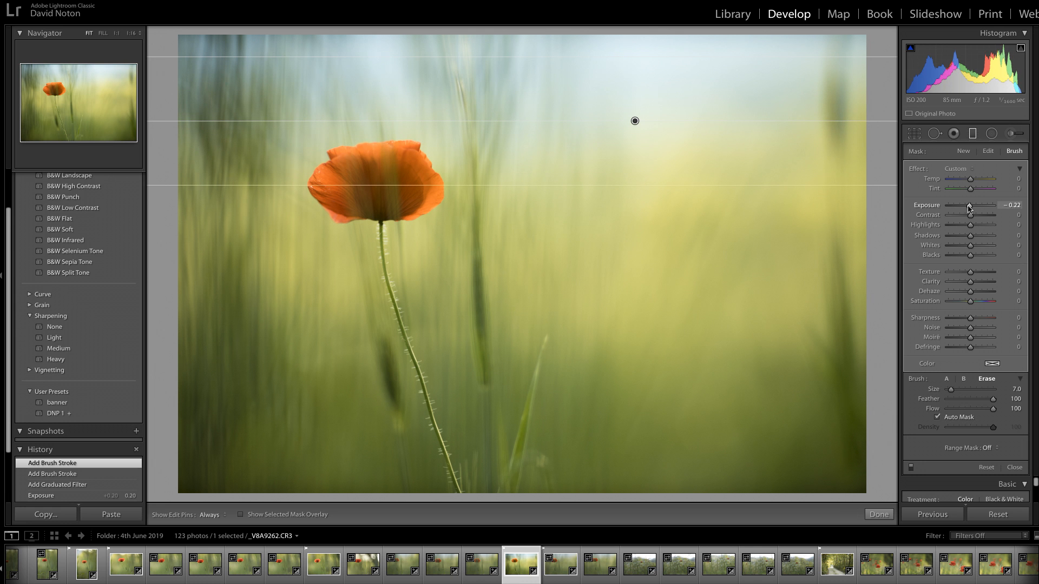
{"action": "left_click_drag", "start_coordinate": [969, 208], "coordinate": [968, 208]}
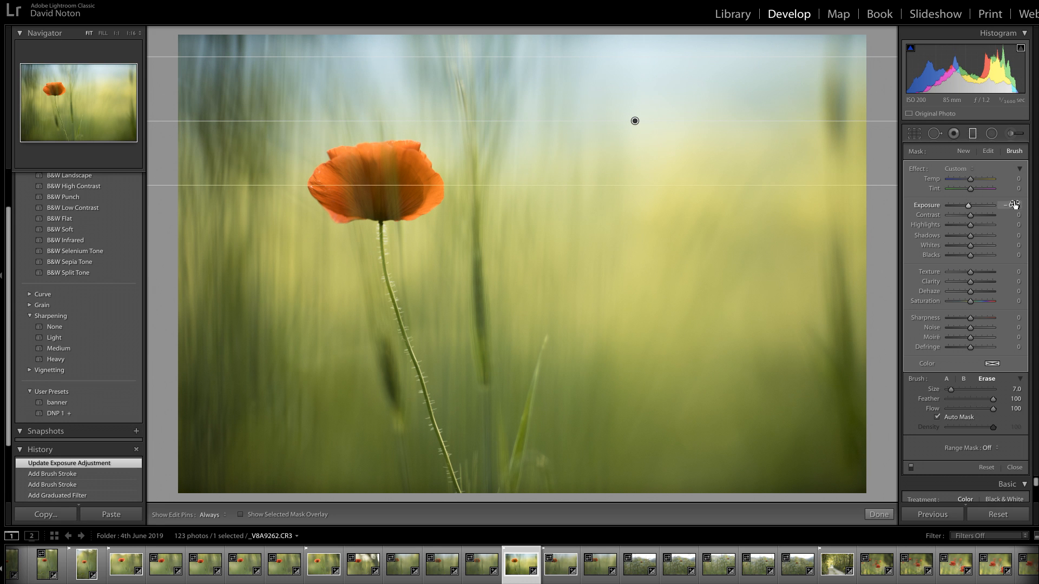
{"action": "left_click_drag", "start_coordinate": [1012, 208], "coordinate": [1009, 207]}
{"action": "left_click", "coordinate": [1014, 204]}
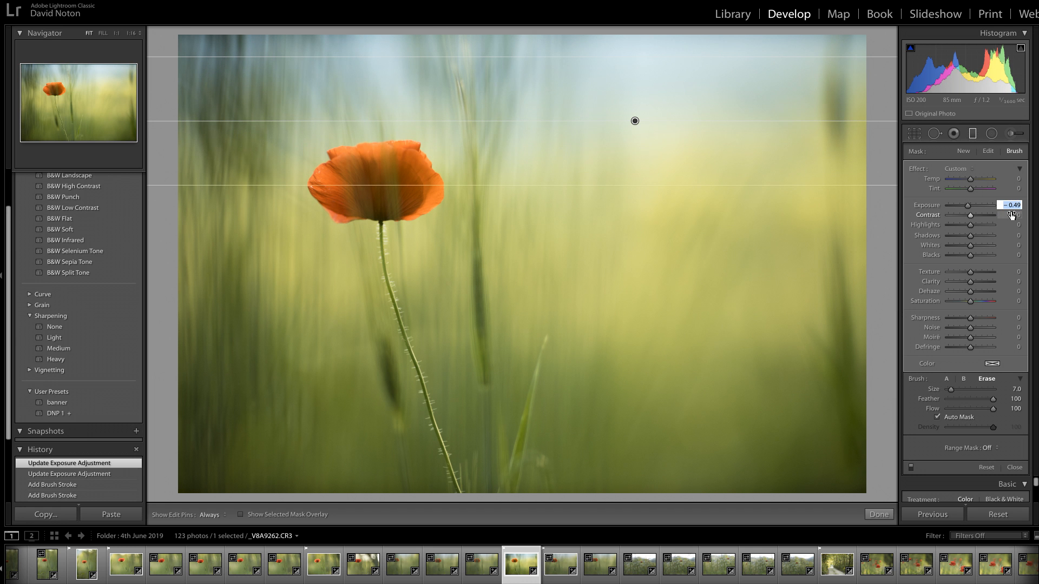
{"action": "key", "text": "Up"}
{"action": "key", "text": "Up"}
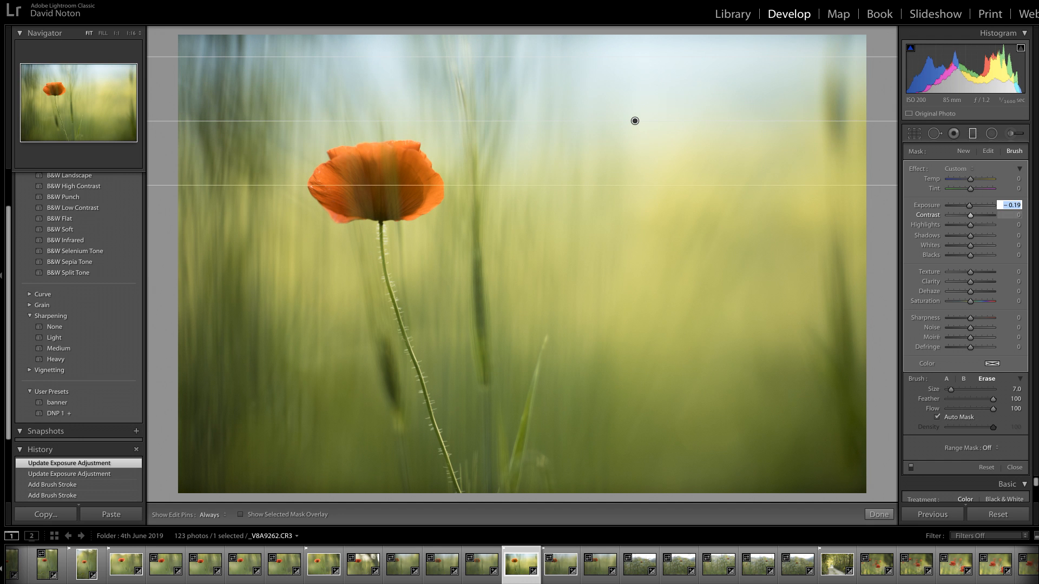
{"action": "key", "text": "Down"}
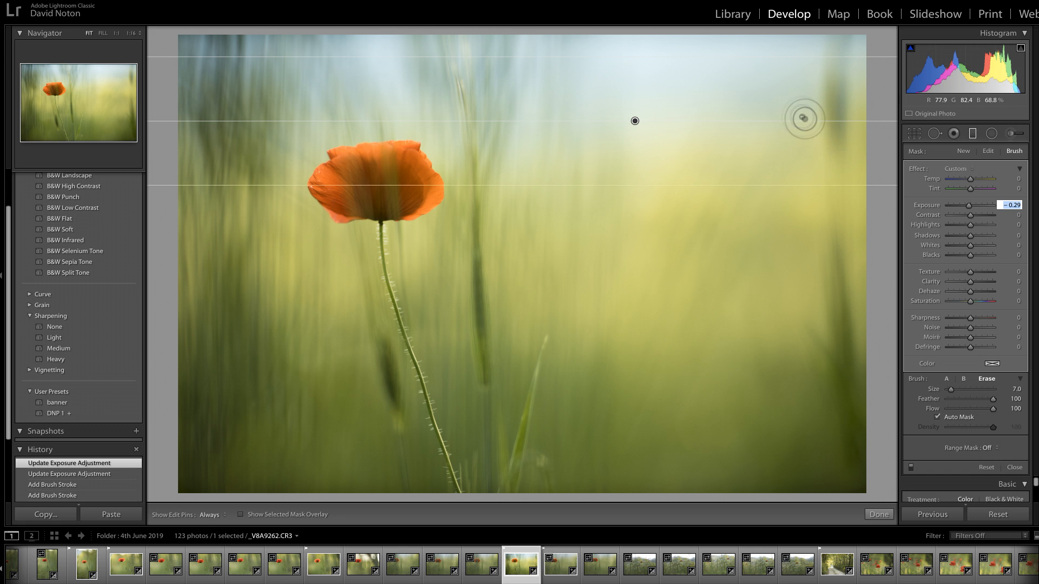
Stretch the graduated filter's upper boundary up to just below the photo's top edge and finish editing the filter.
{"action": "left_click", "coordinate": [988, 152]}
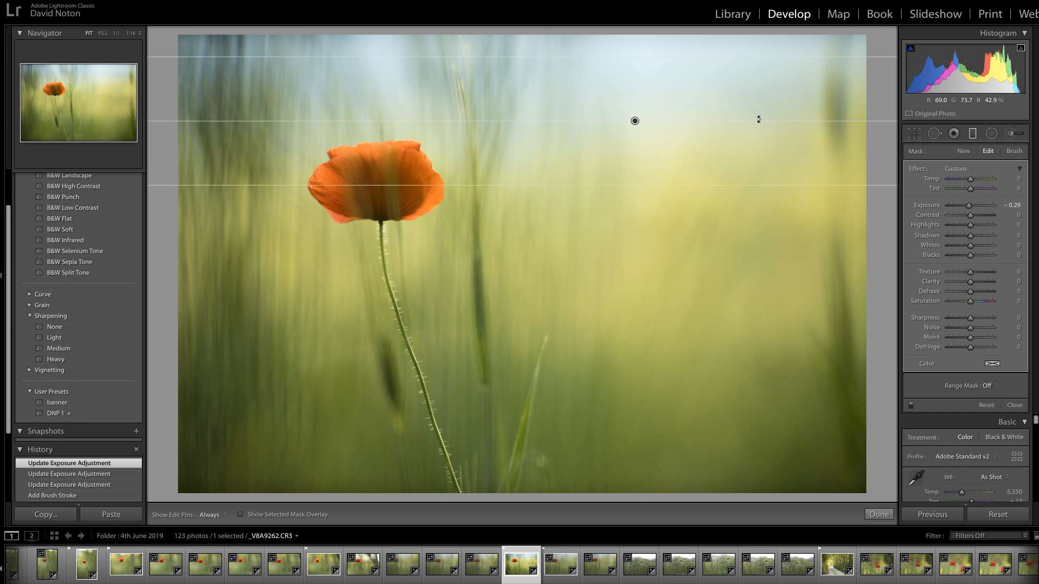
{"action": "left_click_drag", "start_coordinate": [596, 58], "coordinate": [594, 43]}
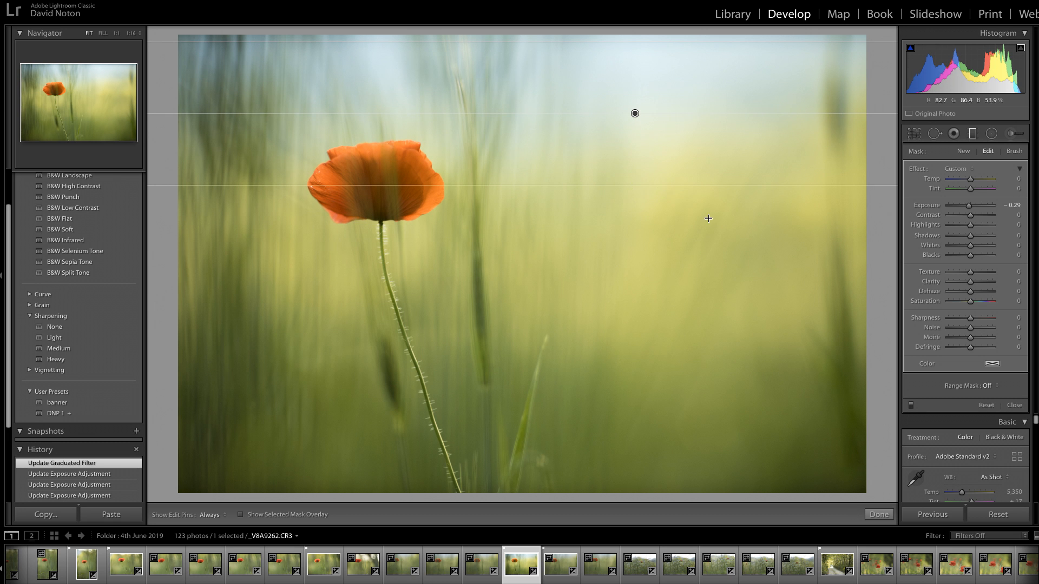
{"action": "left_click", "coordinate": [879, 515]}
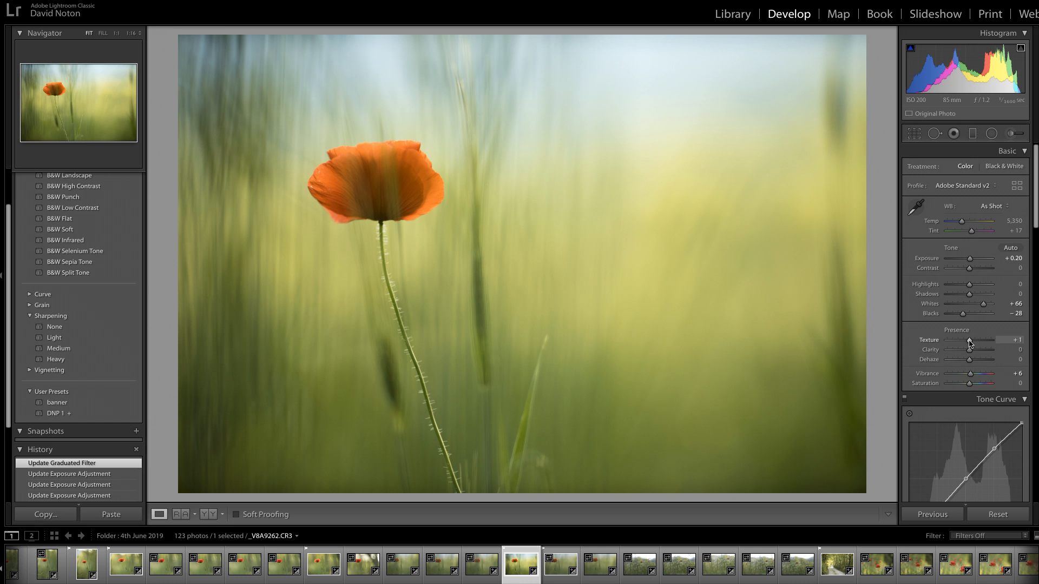
Try the photo's global Texture at +100 and -100, and reset it to 0.
{"action": "left_click_drag", "start_coordinate": [971, 342], "coordinate": [1001, 342]}
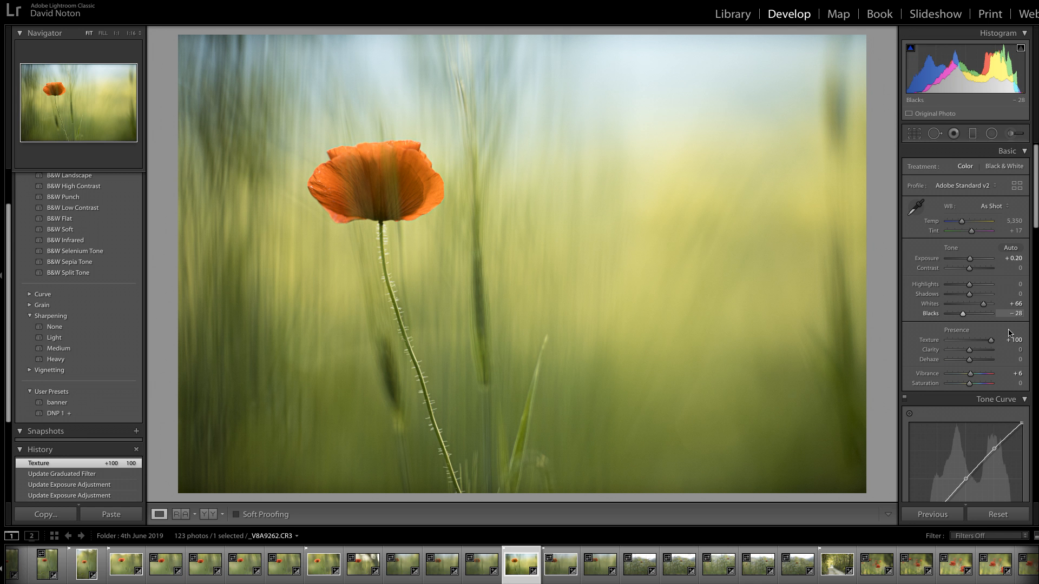
{"action": "left_click_drag", "start_coordinate": [989, 345], "coordinate": [943, 350]}
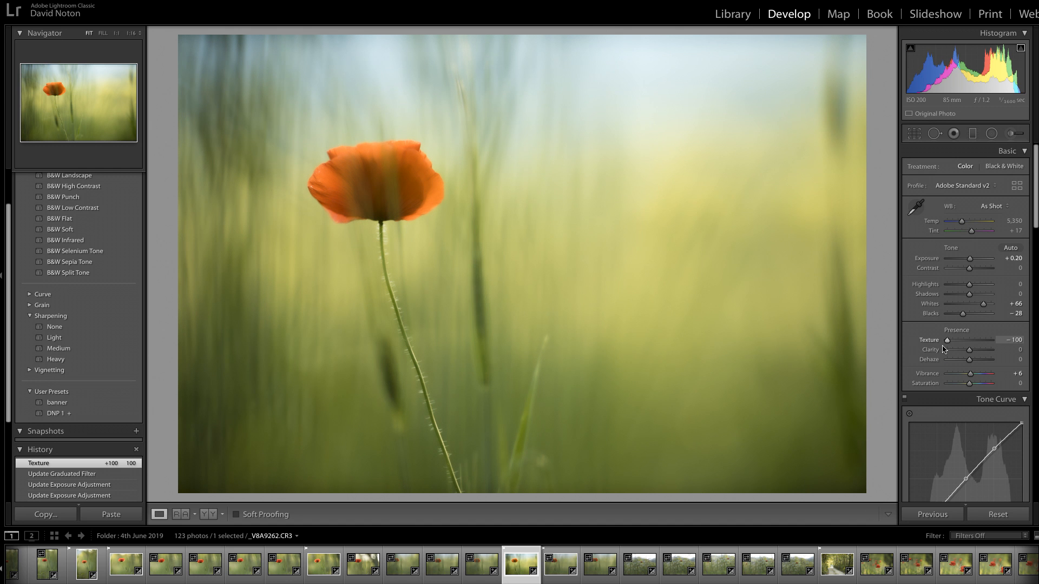
{"action": "left_click_drag", "start_coordinate": [943, 350], "coordinate": [968, 342]}
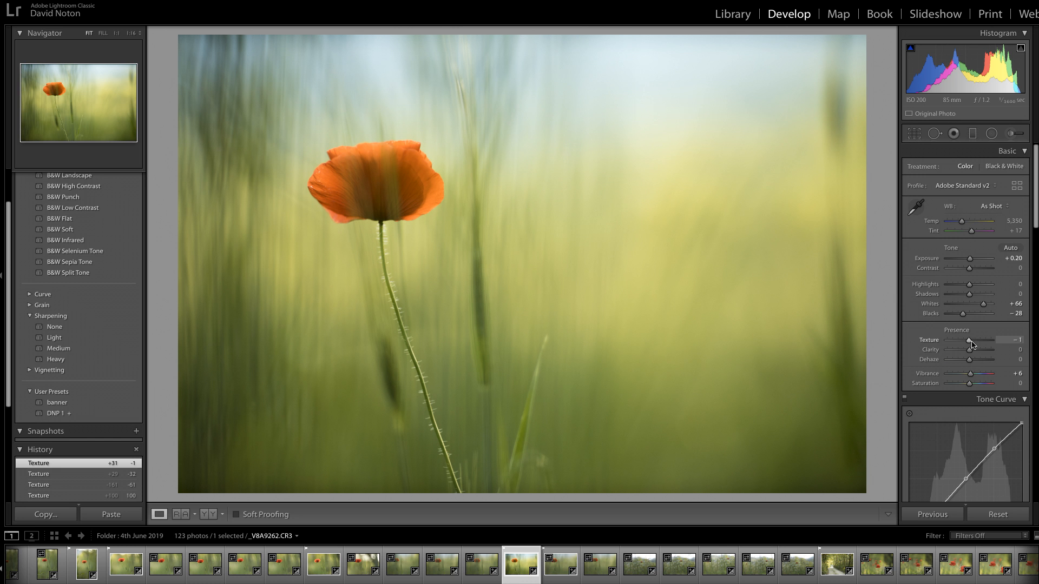
{"action": "double_click", "coordinate": [970, 342]}
Compare Texture at -87 and +100 on the poppy head at 1:1, and reset Texture to 0 in the fitted view.
{"action": "left_click", "coordinate": [389, 187]}
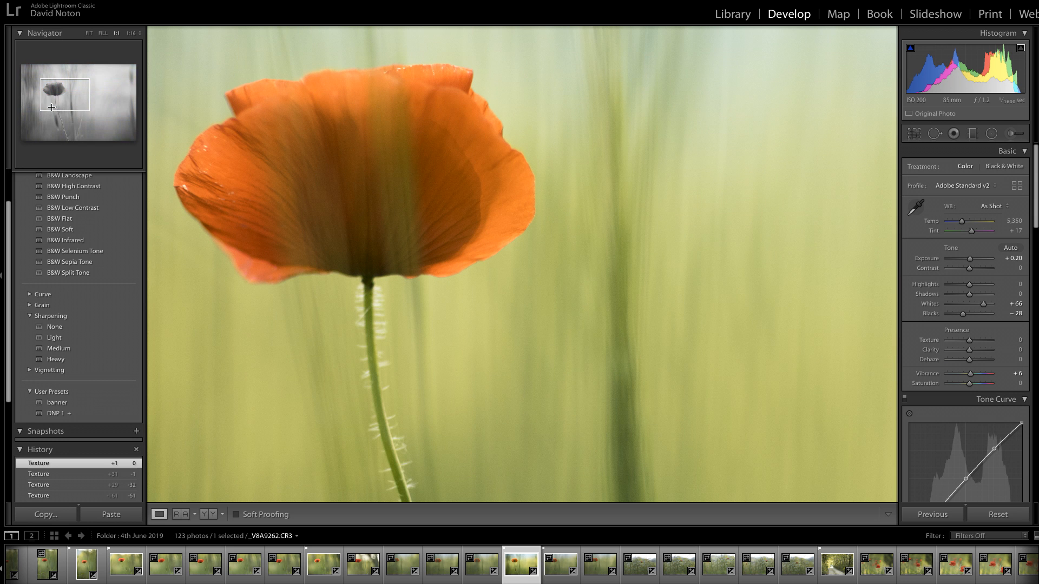
{"action": "left_click_drag", "start_coordinate": [66, 99], "coordinate": [50, 91]}
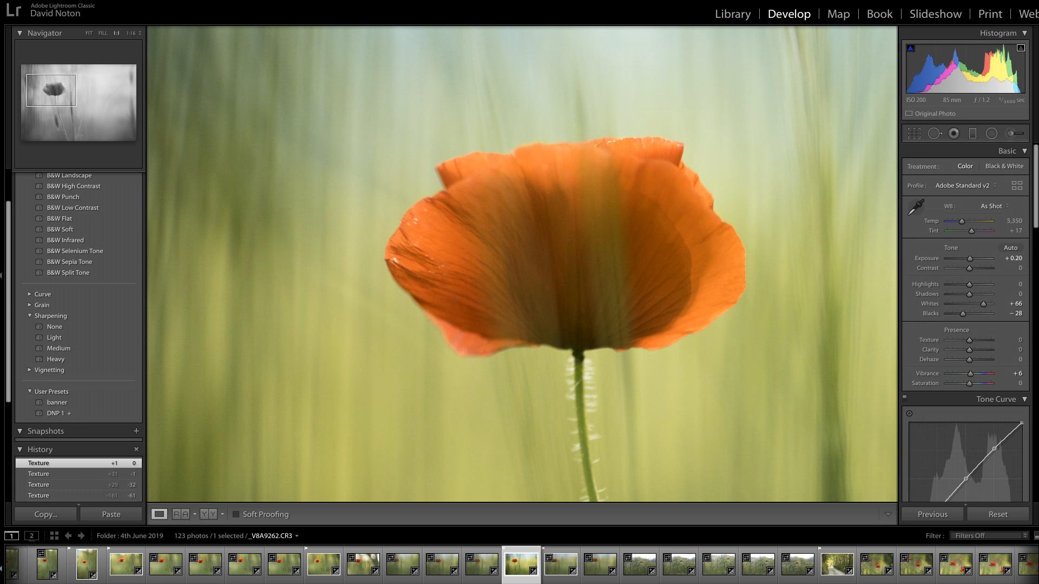
{"action": "left_click_drag", "start_coordinate": [969, 343], "coordinate": [950, 346]}
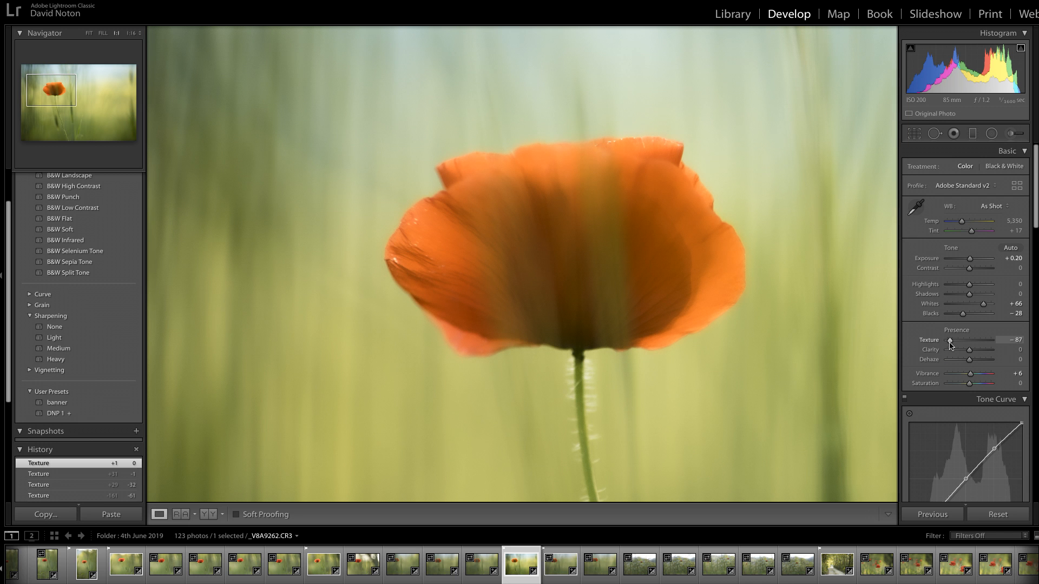
{"action": "left_click_drag", "start_coordinate": [952, 345], "coordinate": [993, 346]}
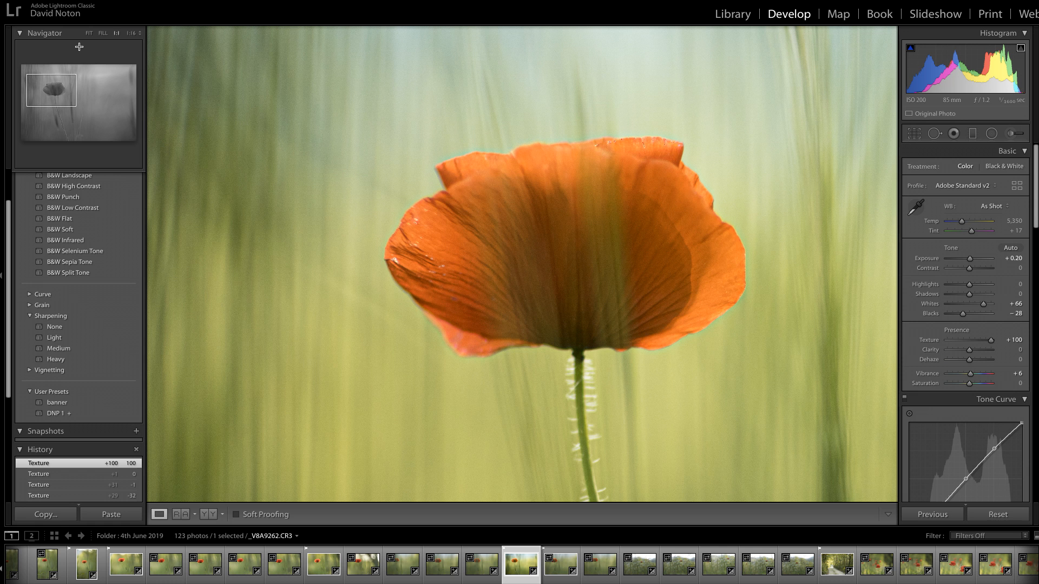
{"action": "left_click", "coordinate": [89, 33]}
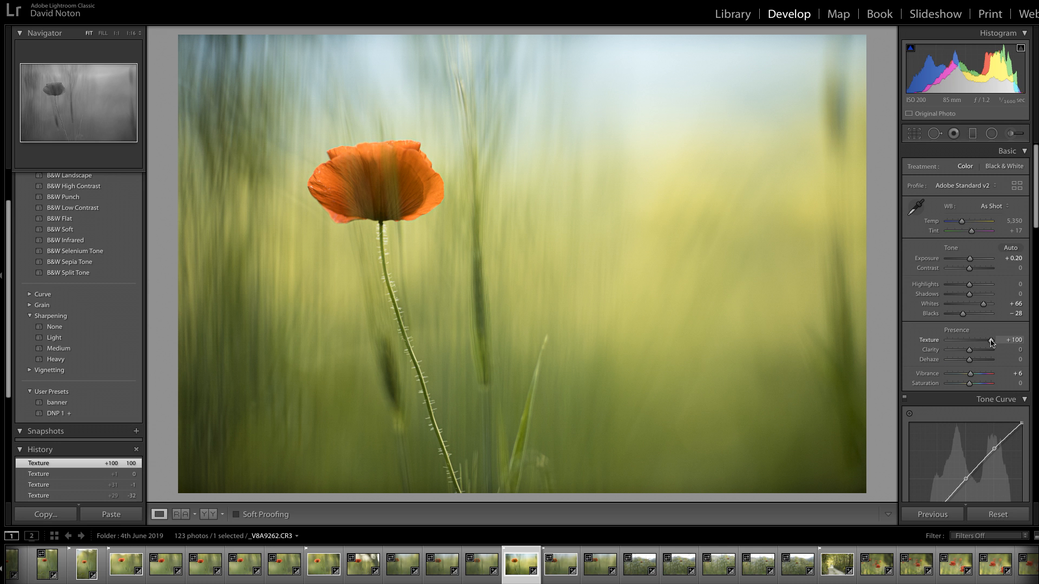
{"action": "left_click_drag", "start_coordinate": [991, 342], "coordinate": [968, 344]}
{"action": "double_click", "coordinate": [969, 342]}
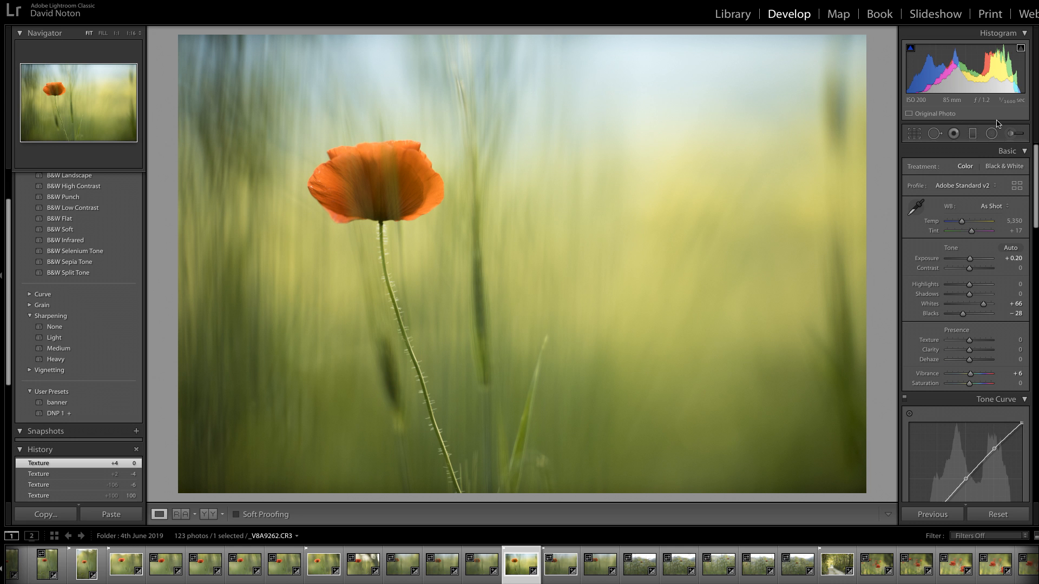
Paint an adjustment brush mask over the poppy's petals with a size 8 auto-mask brush, with the mask overlay shown.
{"action": "left_click", "coordinate": [993, 136]}
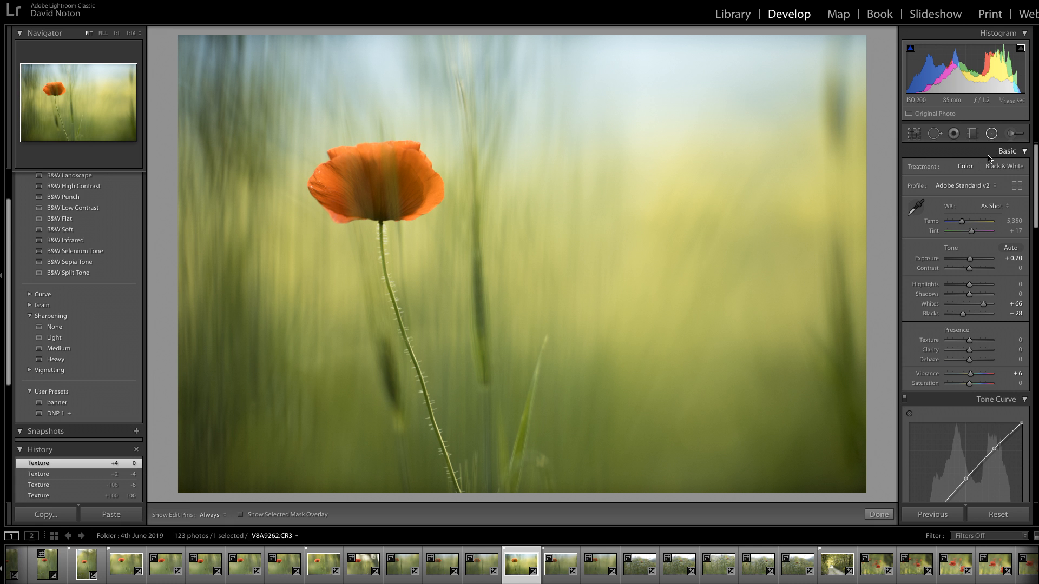
{"action": "left_click", "coordinate": [240, 515]}
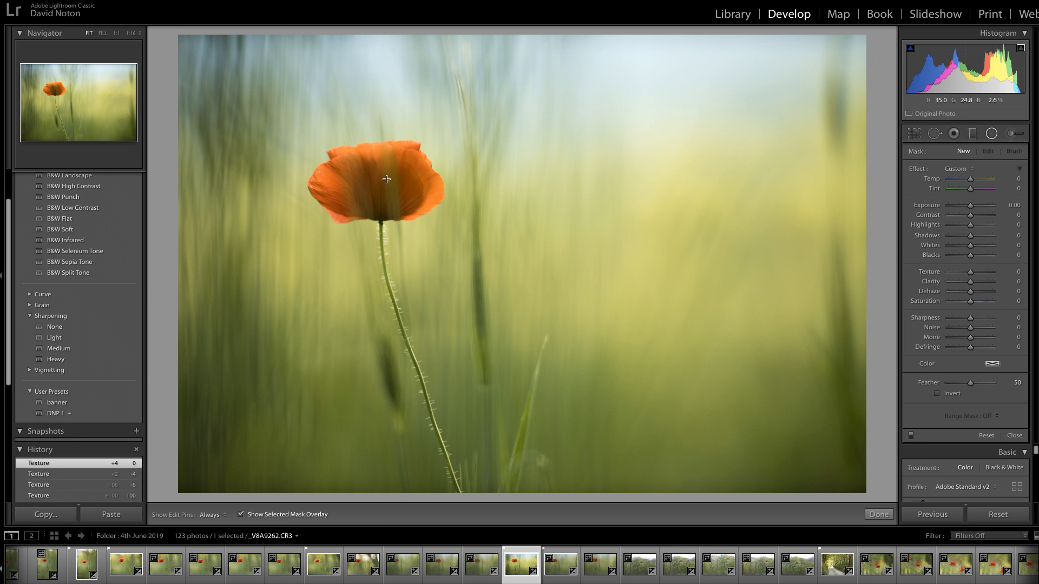
{"action": "left_click", "coordinate": [1013, 136]}
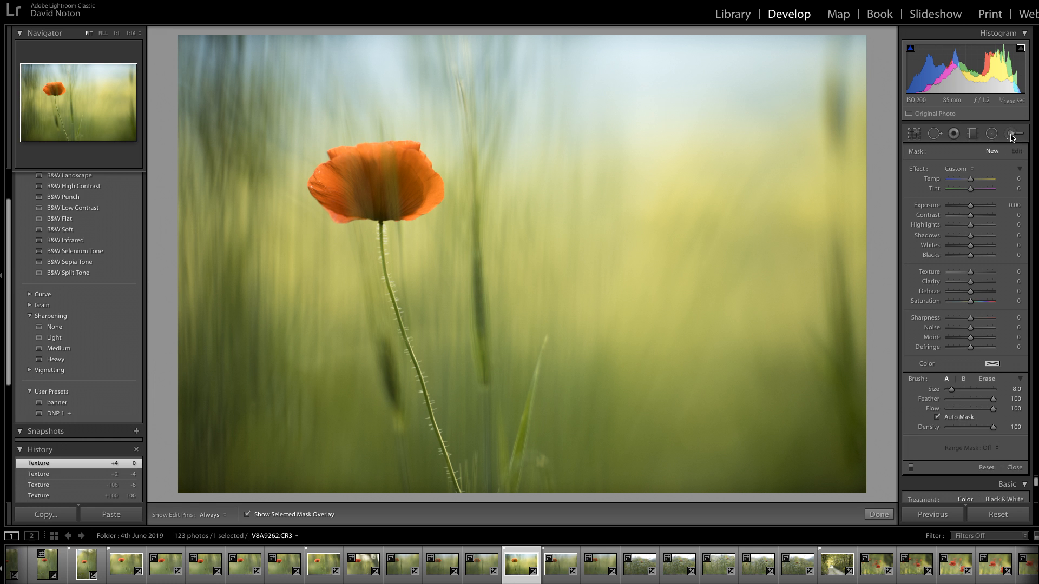
{"action": "left_click", "coordinate": [1011, 137]}
{"action": "left_click", "coordinate": [1014, 136]}
{"action": "left_click", "coordinate": [1012, 136]}
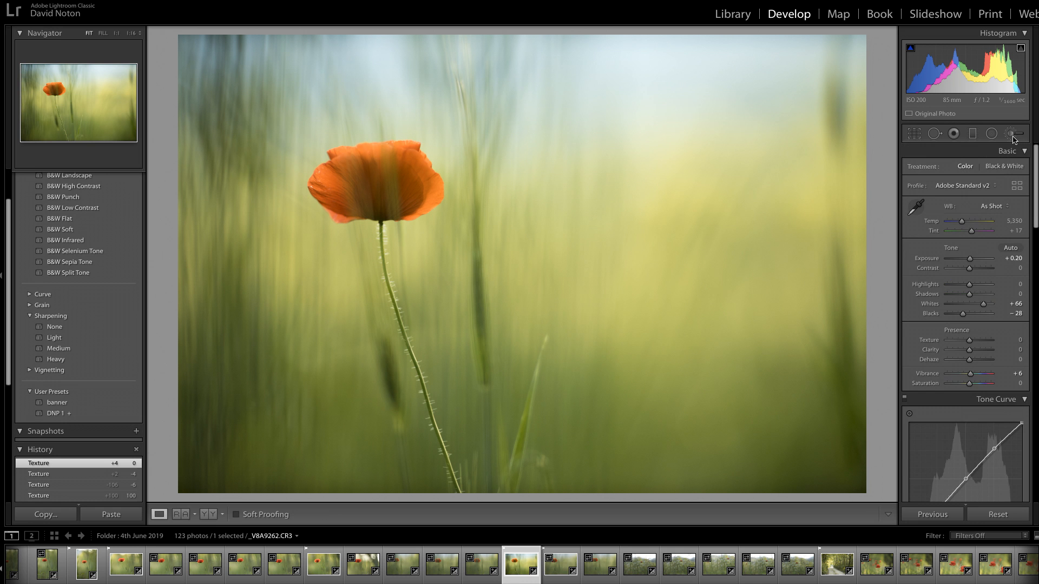
{"action": "left_click", "coordinate": [1012, 135]}
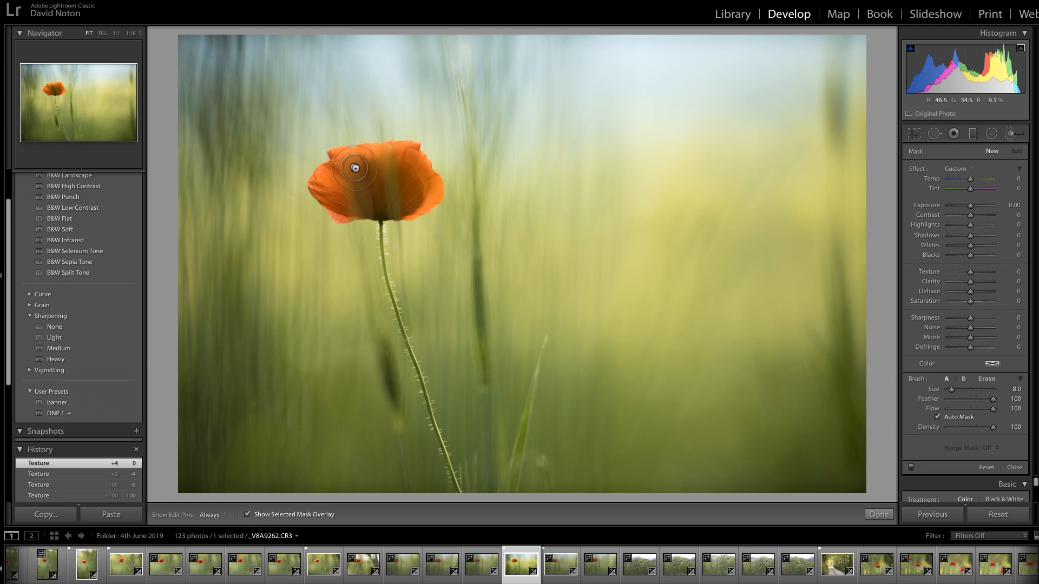
{"action": "key", "text": "h"}
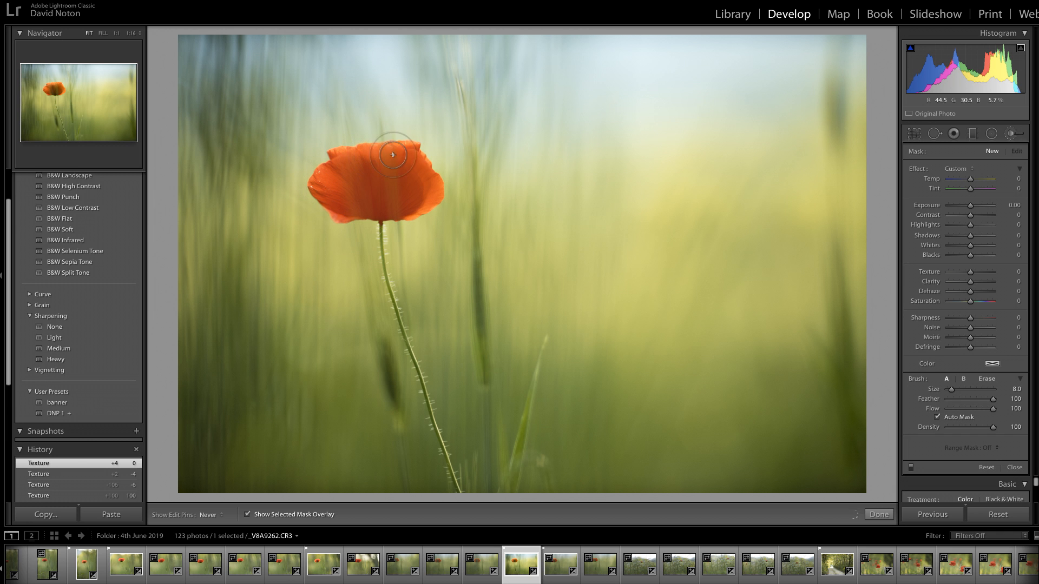
{"action": "left_click_drag", "start_coordinate": [410, 159], "coordinate": [416, 158]}
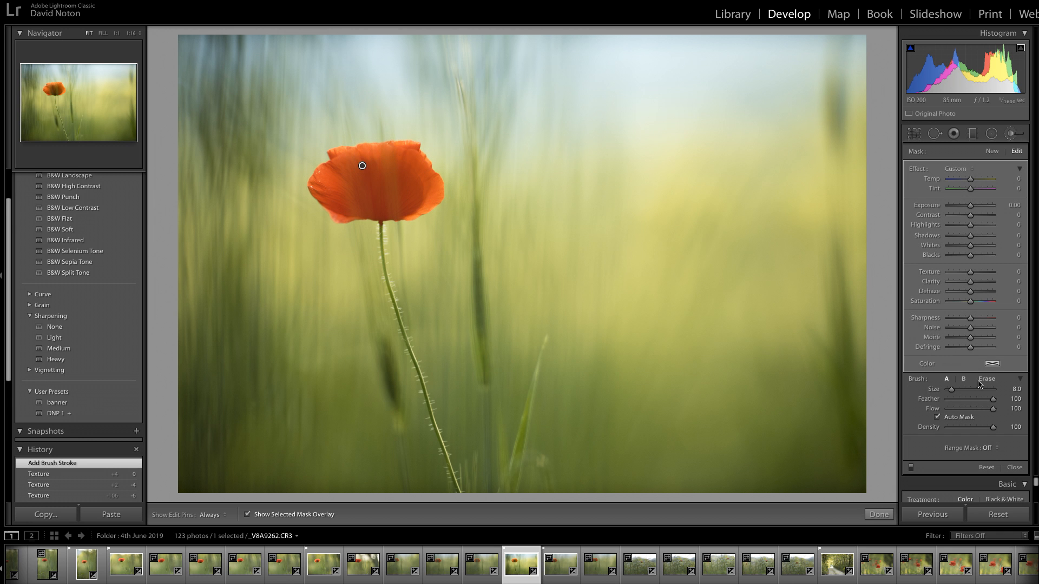
Hide the mask overlay, set the brushed petals' Texture to 33, and finish the brush adjustment.
{"action": "left_click", "coordinate": [938, 418]}
{"action": "left_click", "coordinate": [247, 515]}
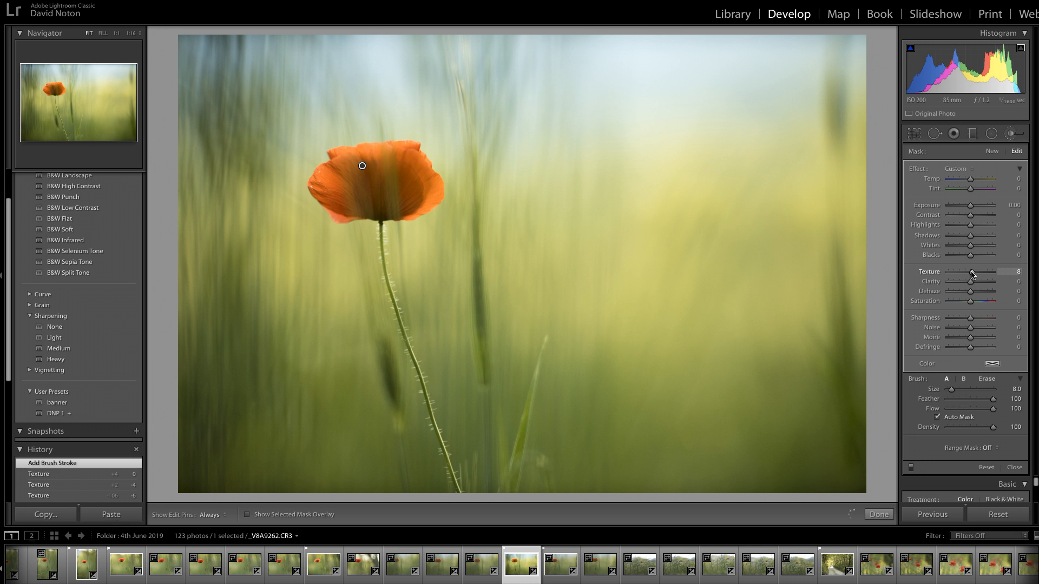
{"action": "left_click_drag", "start_coordinate": [974, 272], "coordinate": [978, 272]}
{"action": "left_click_drag", "start_coordinate": [978, 274], "coordinate": [977, 273]}
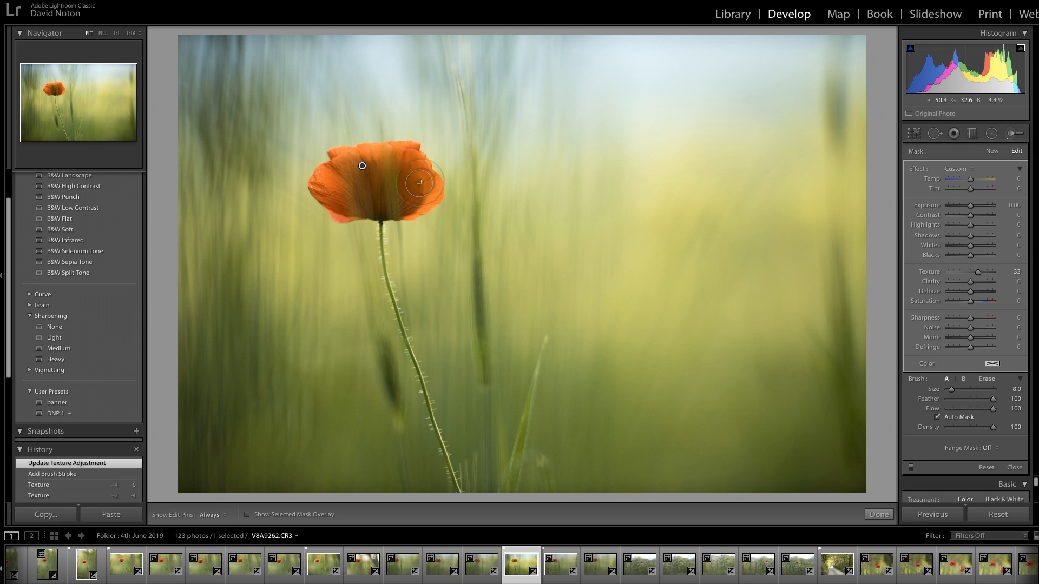
{"action": "left_click", "coordinate": [880, 515]}
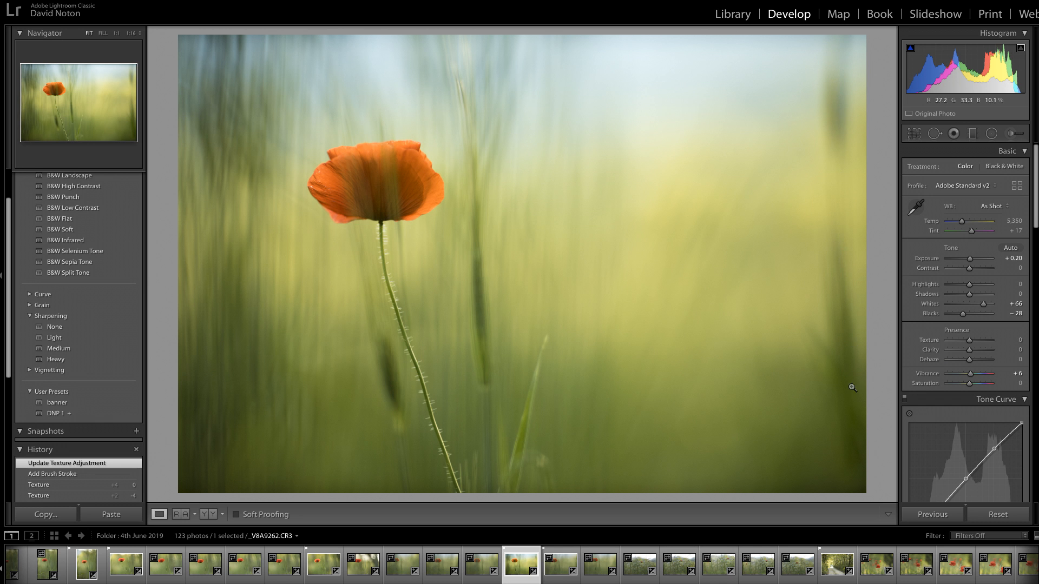
Unlock the crop's aspect ratio and crop off a narrow strip along the photo's right edge to remove the dark streak.
{"action": "left_click", "coordinate": [914, 133]}
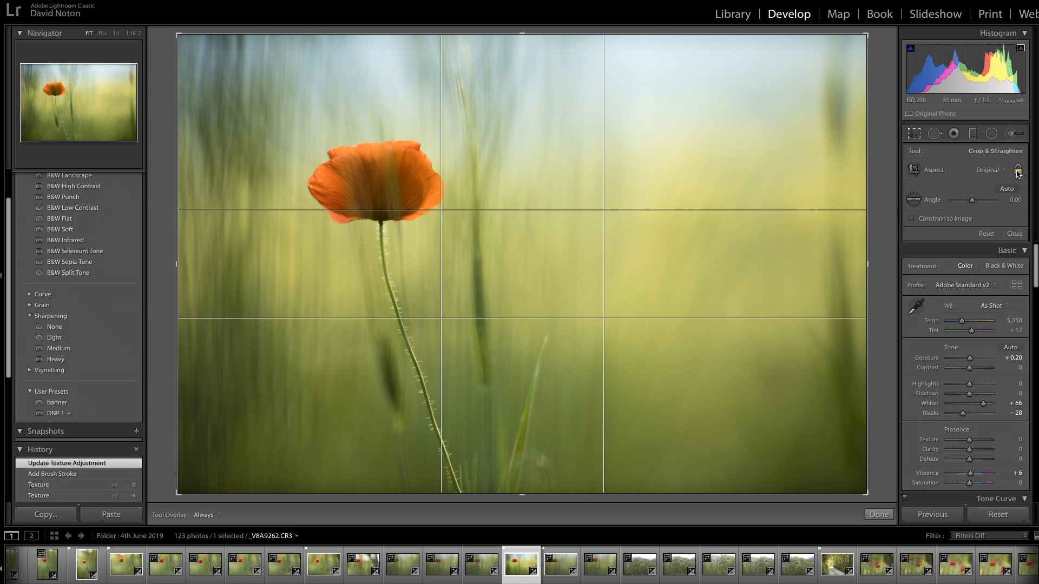
{"action": "left_click", "coordinate": [1019, 172]}
{"action": "mouse_move", "coordinate": [867, 264]}
{"action": "left_mouse_down"}
{"action": "mouse_move", "coordinate": [841, 269]}
{"action": "mouse_move", "coordinate": [868, 269]}
{"action": "left_mouse_up"}
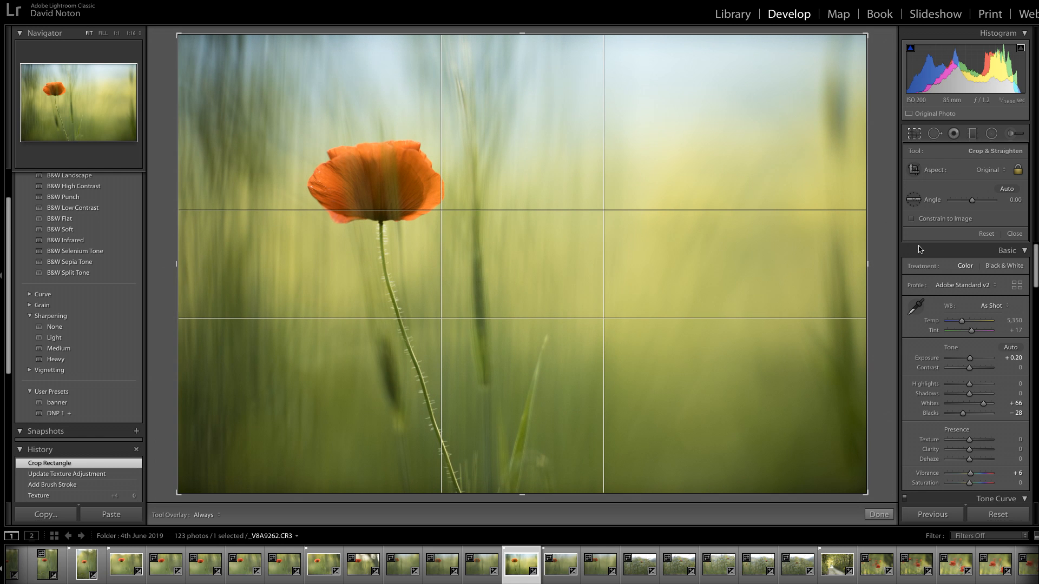
{"action": "left_click", "coordinate": [1018, 170]}
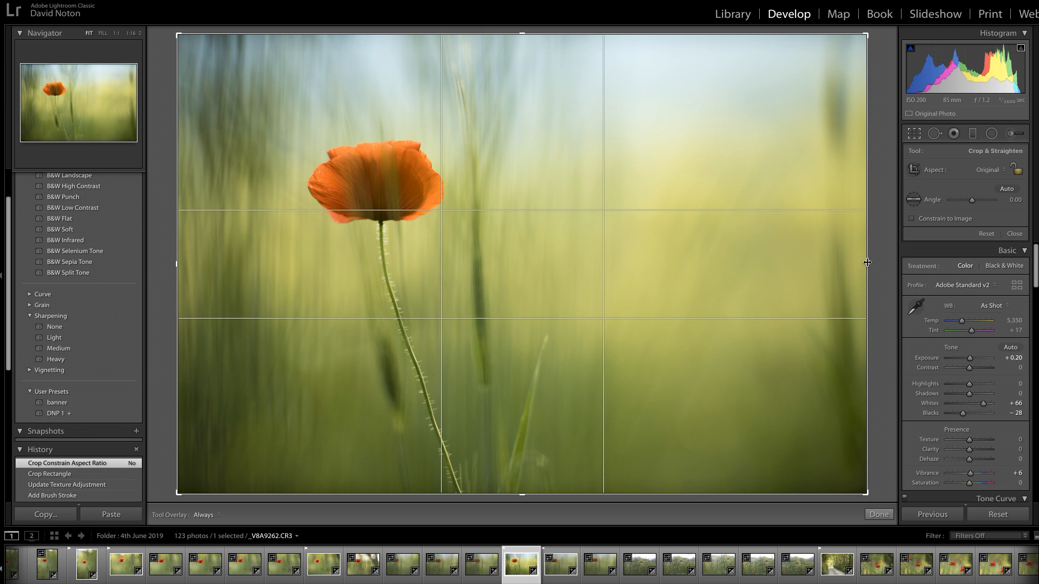
{"action": "left_click_drag", "start_coordinate": [866, 265], "coordinate": [844, 272]}
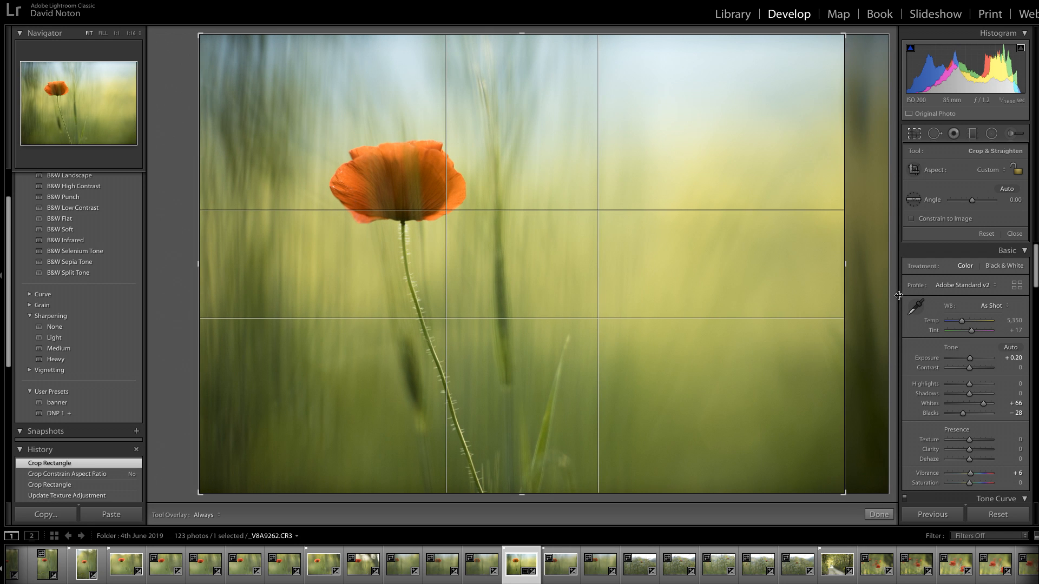
{"action": "left_click", "coordinate": [879, 515]}
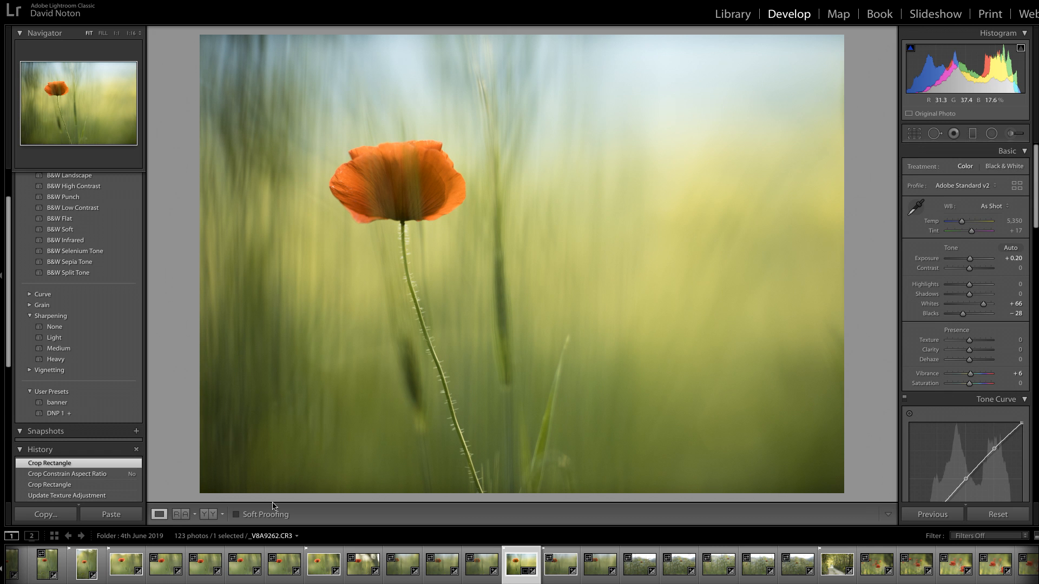
Compare the photo before and after editing side by side, and return to the single photo view.
{"action": "left_click", "coordinate": [209, 515]}
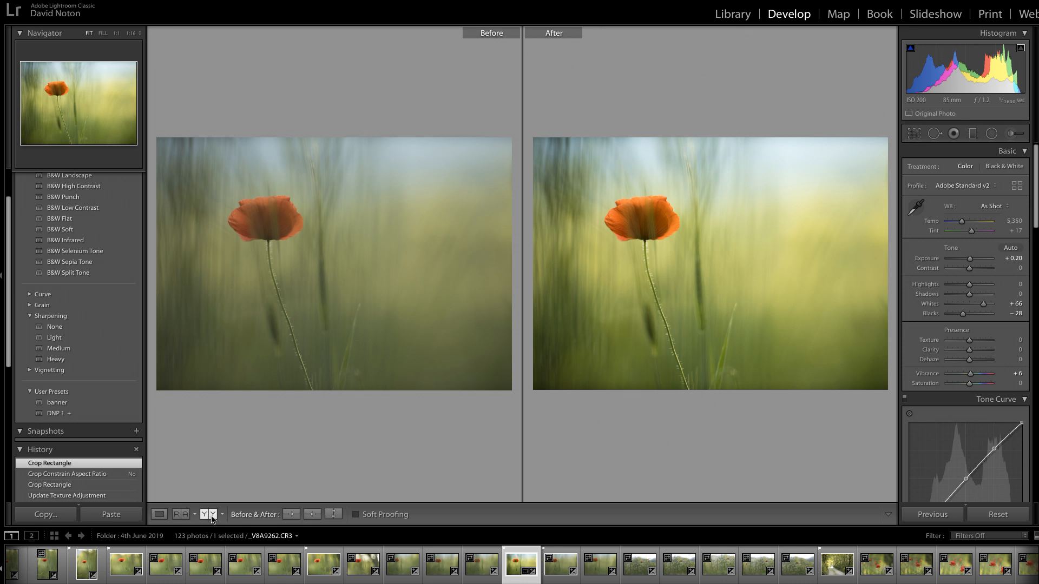
{"action": "left_click", "coordinate": [160, 514]}
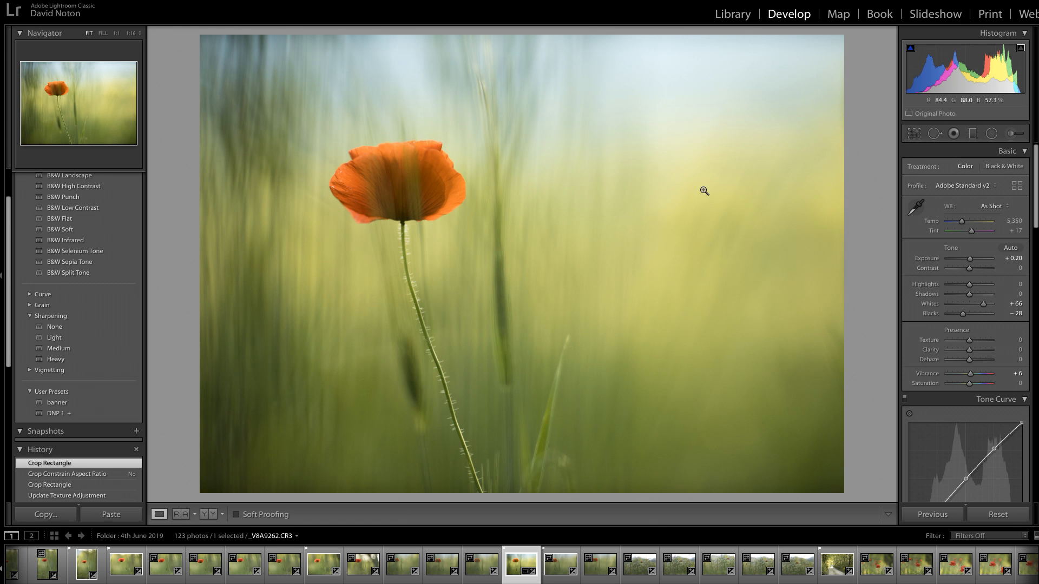